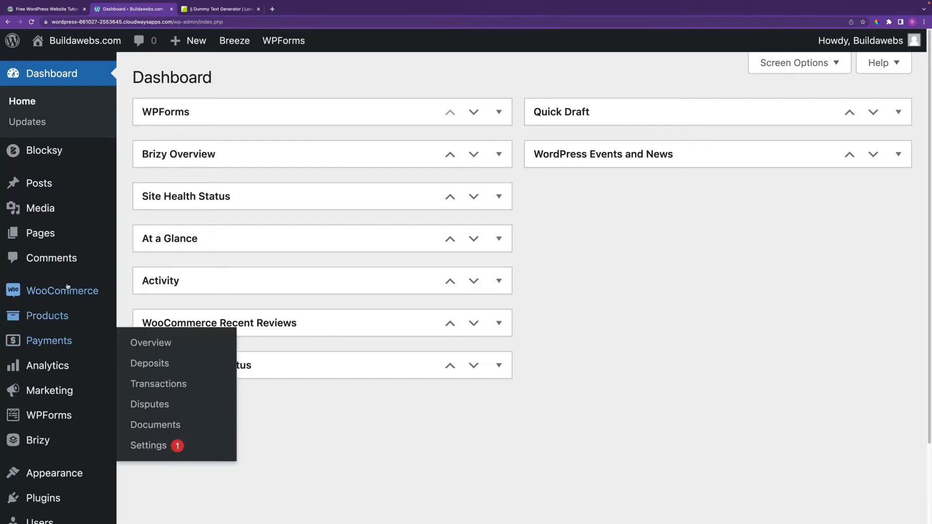
Start a new product from the Products menu's Add New entry.
mouse_move(55, 498)
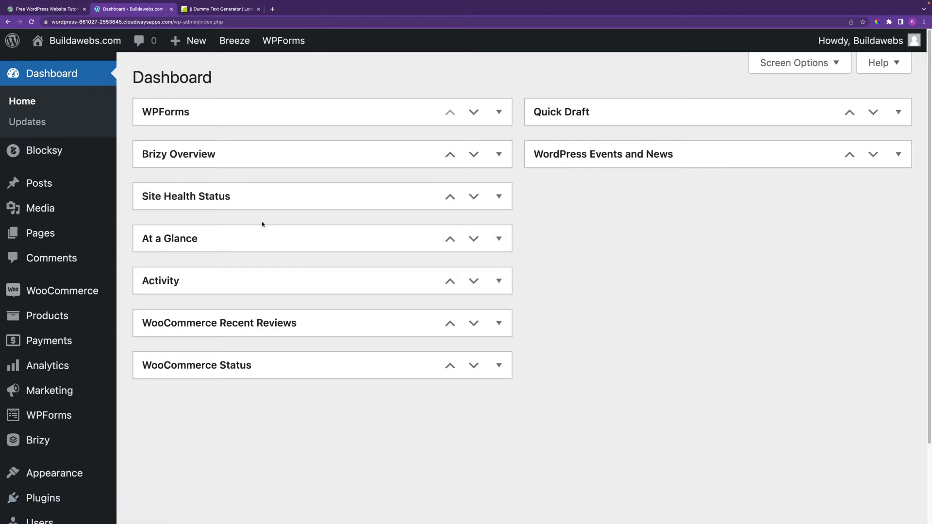
mouse_move(71, 296)
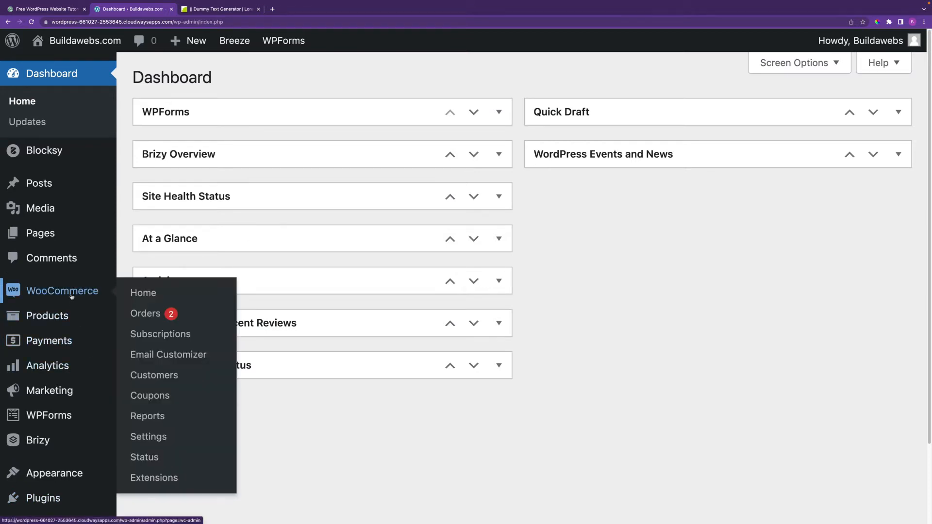
mouse_move(69, 318)
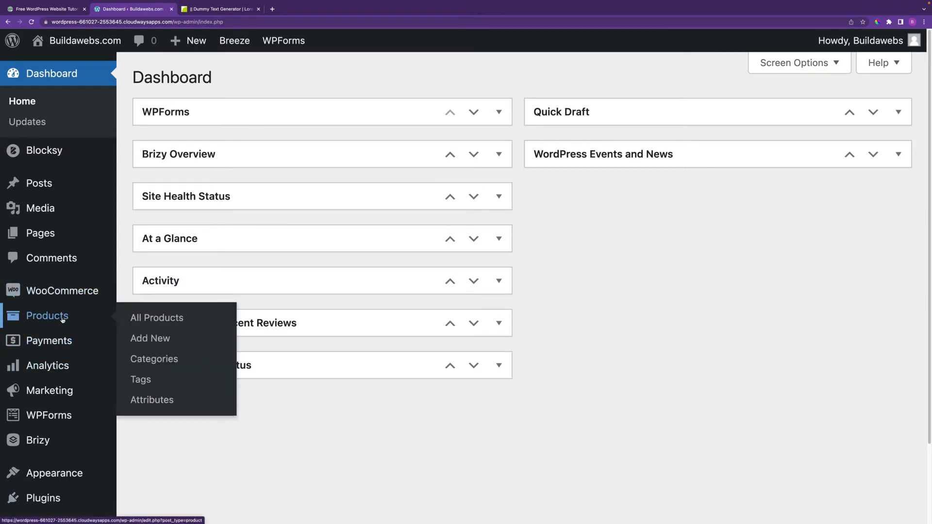
click(153, 340)
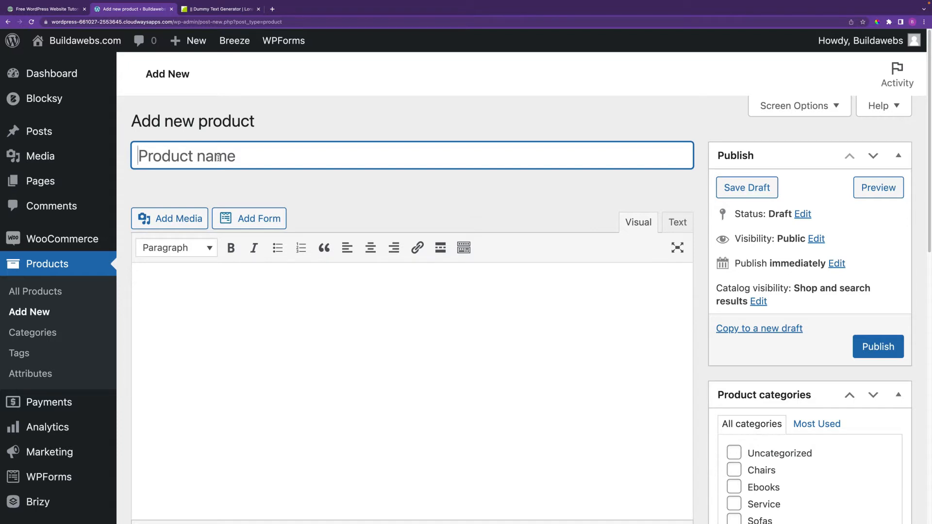
Title the product 'Cleaning and Repair' and select three Lorem ipsum paragraphs in the dummy text generator.
text(Cleaning and Repair)
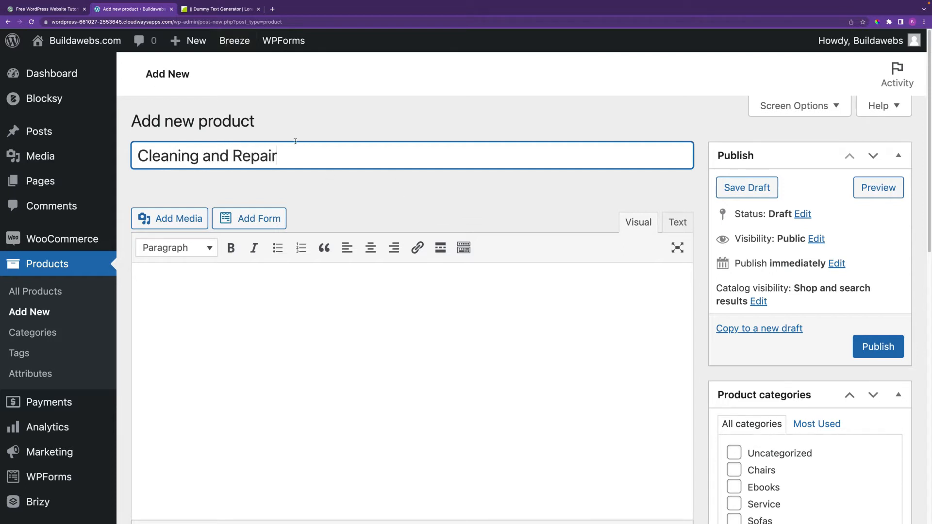
click(250, 308)
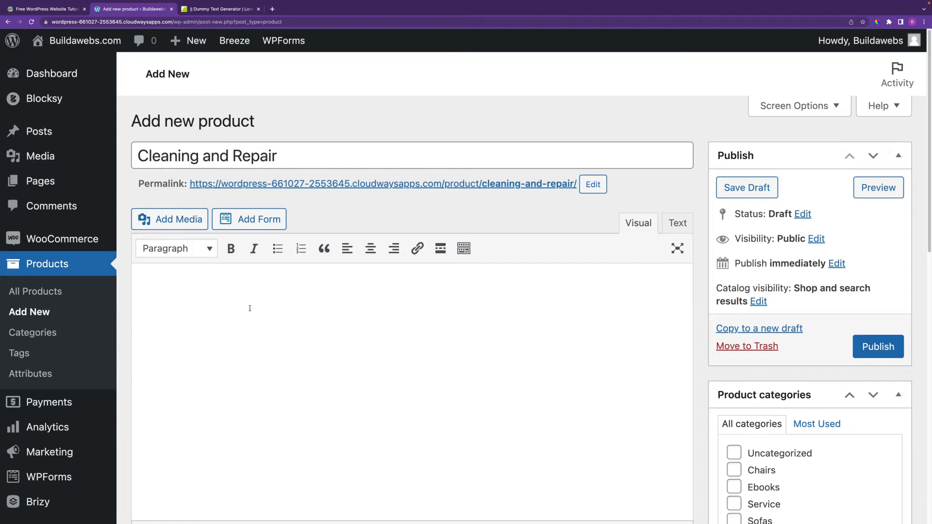
click(221, 9)
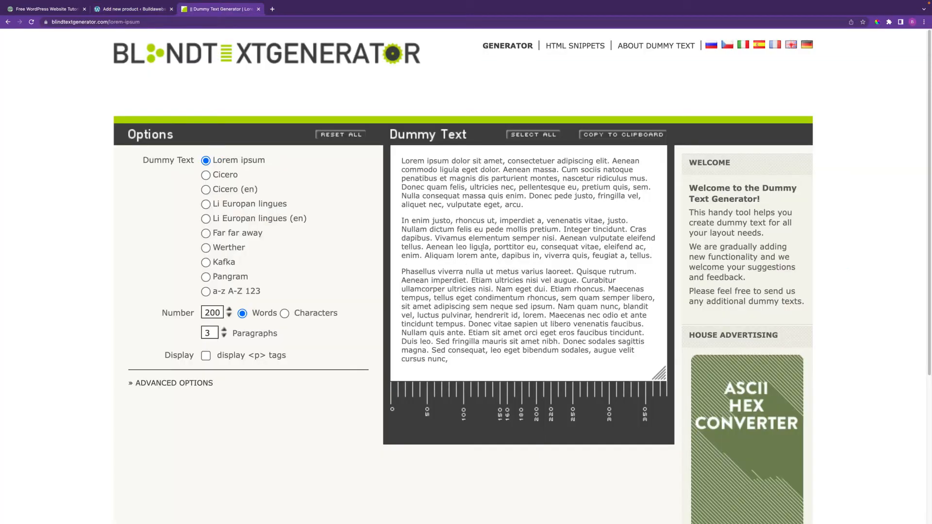
drag(402, 161, 484, 361)
key(super+c)
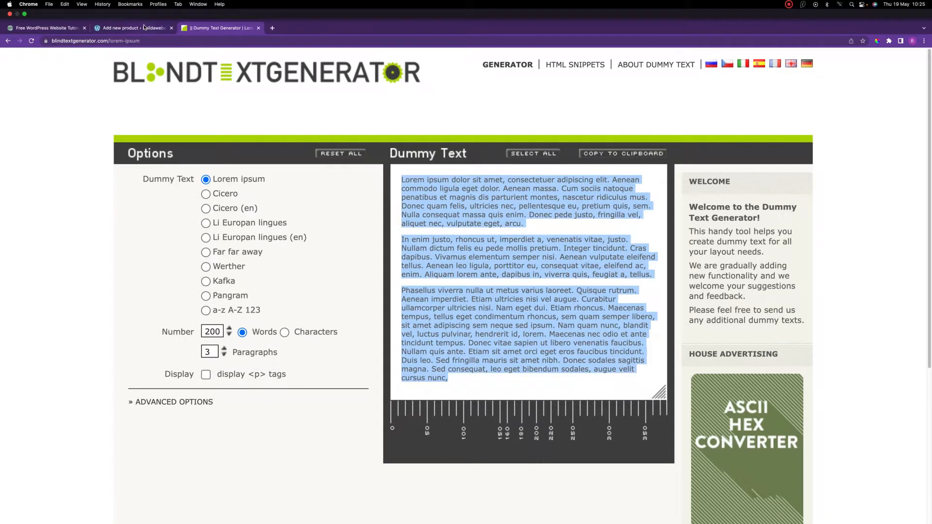
Paste the three copied Lorem ipsum paragraphs into the product description editor.
click(144, 27)
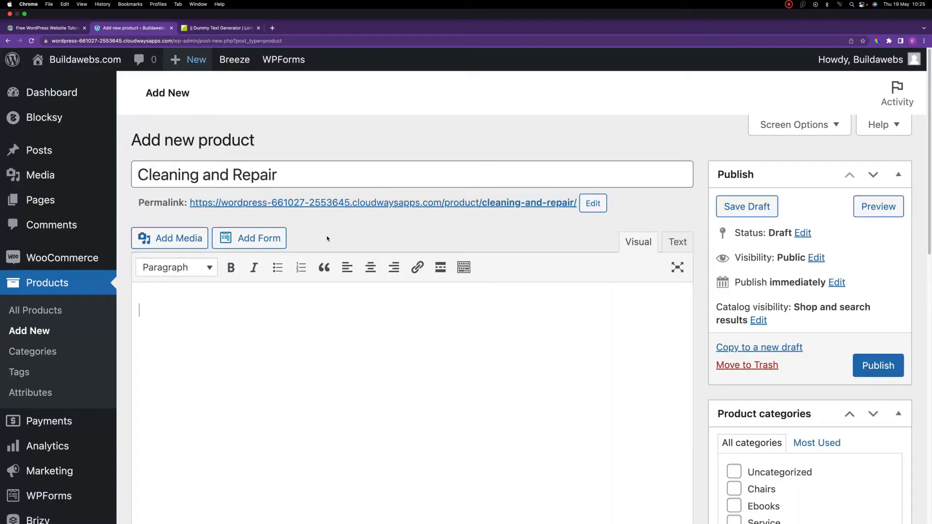
click(216, 281)
key(super+v)
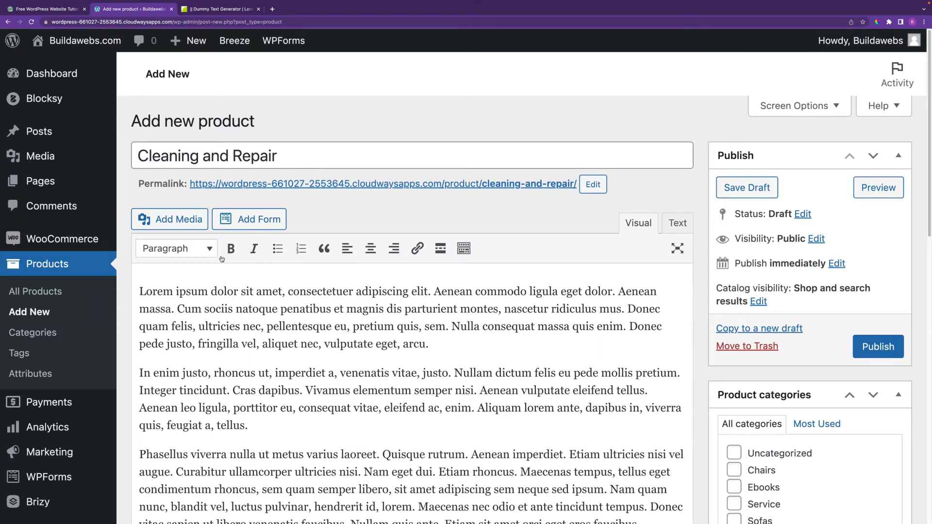
click(207, 252)
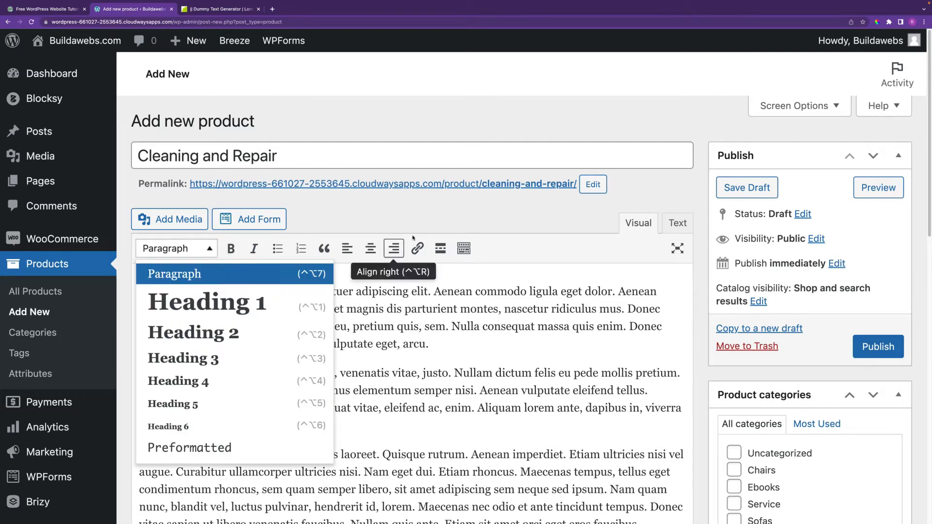
click(397, 218)
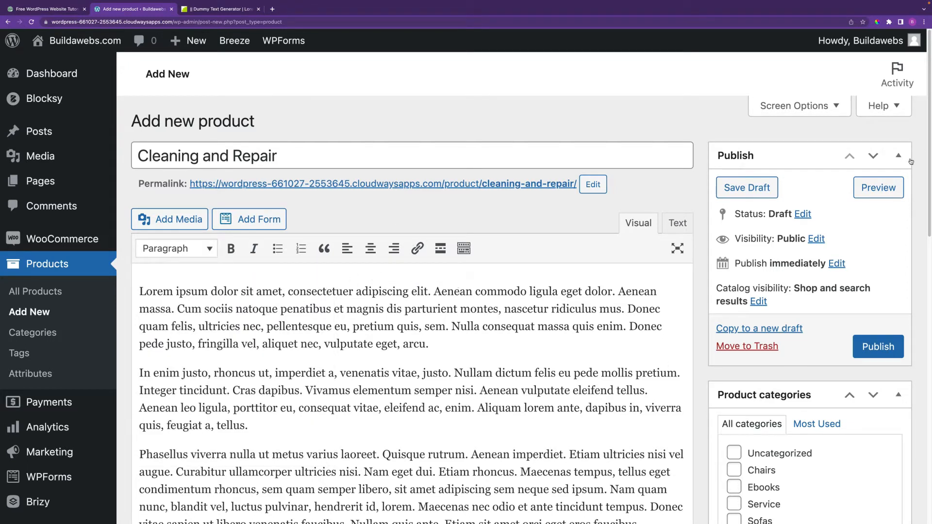
scroll(879, 187, down, 2)
Tick the Service category and create a new 'Maintenance' category, leaving it unticked.
scroll(801, 235, down, 5)
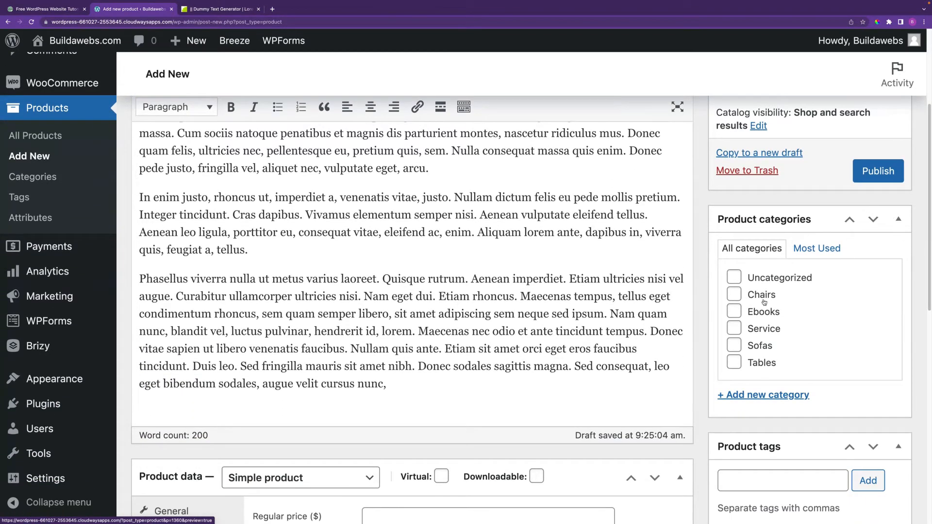
click(734, 329)
click(754, 396)
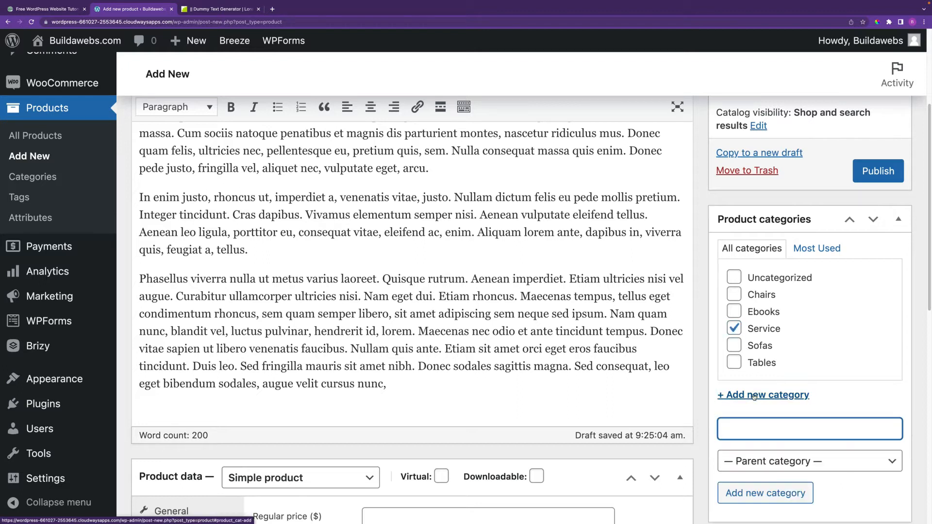
text(Maintenance)
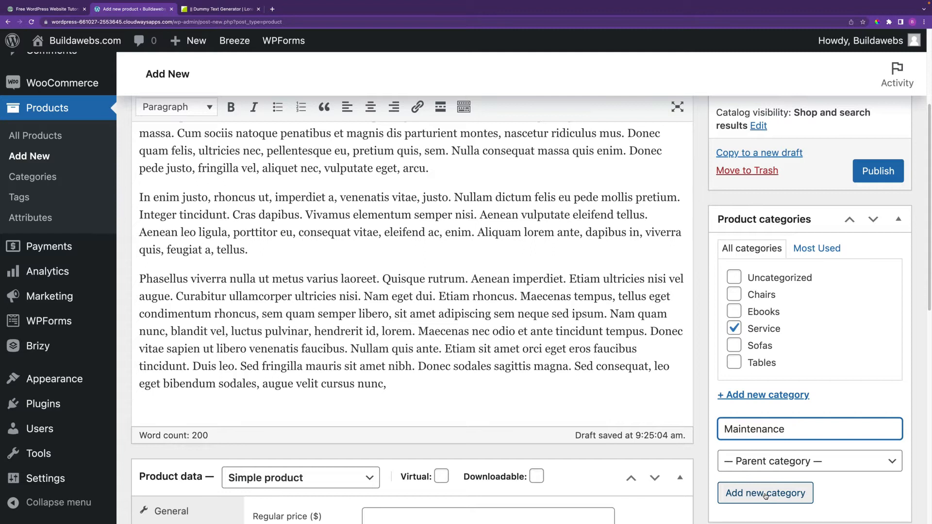
click(766, 494)
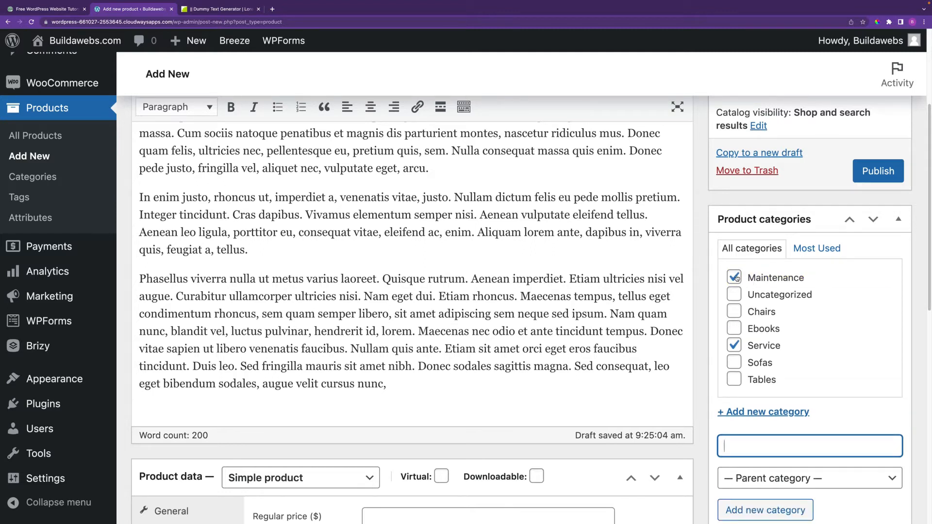
click(735, 277)
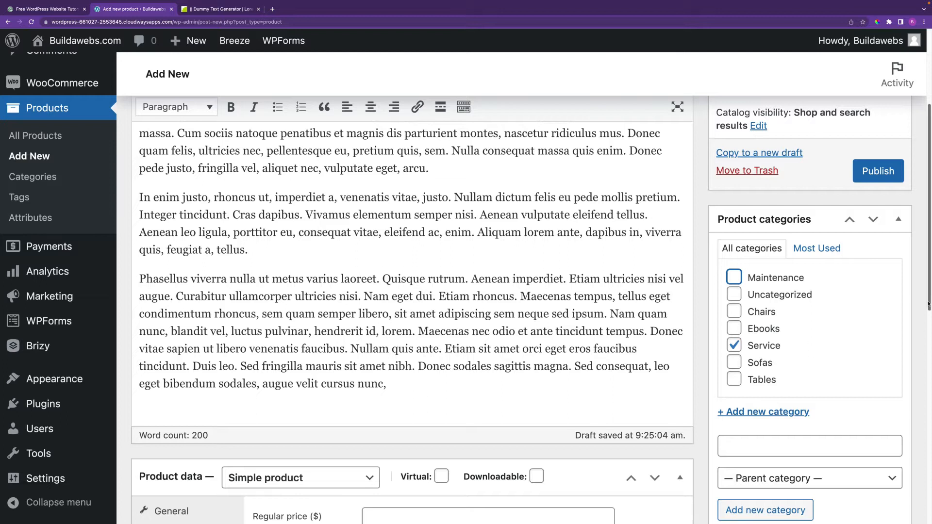
scroll(796, 372, down, 6)
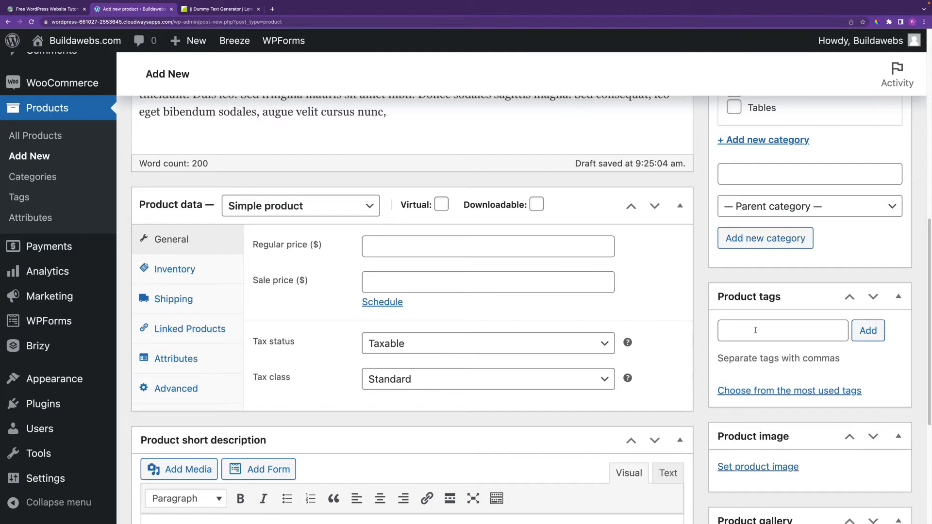
Add the 'maintenance' tag and the most-used 'servicing' tag to the product.
click(756, 331)
text(maintena)
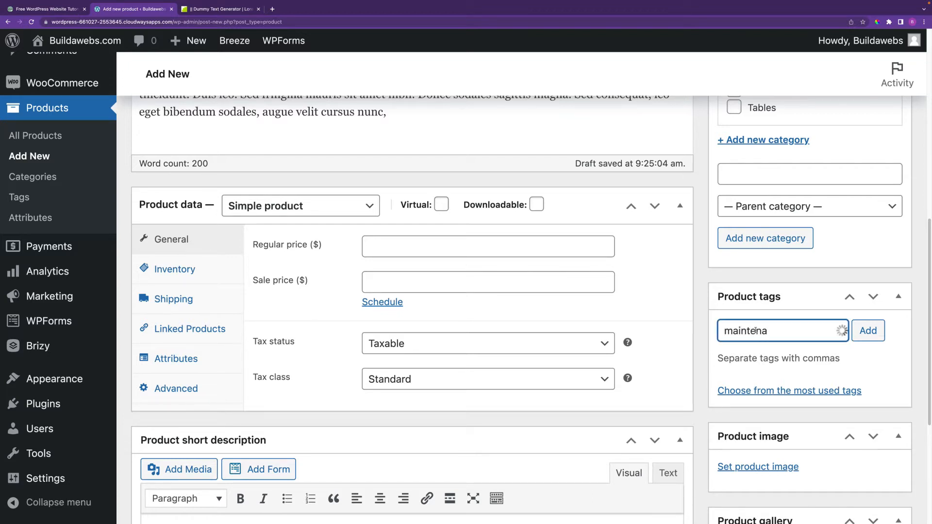
text(nce)
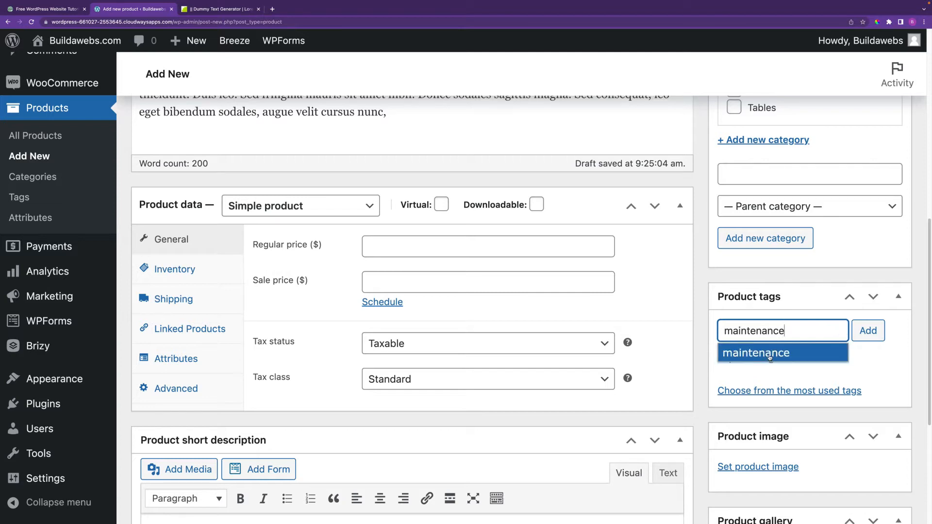
click(770, 358)
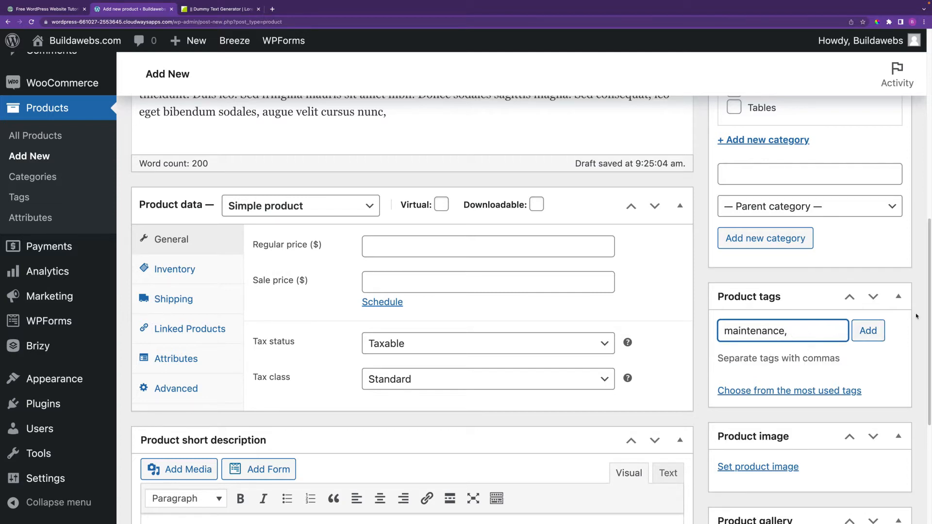
click(874, 332)
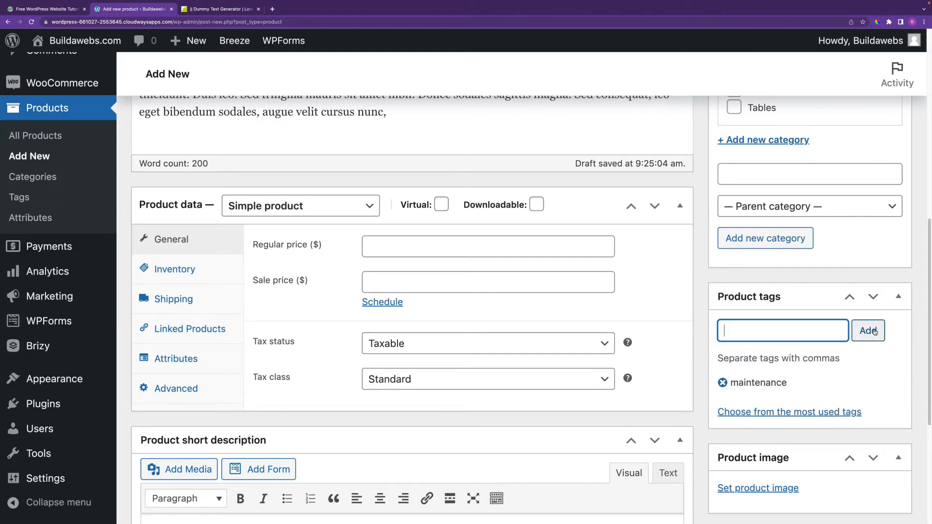
click(787, 413)
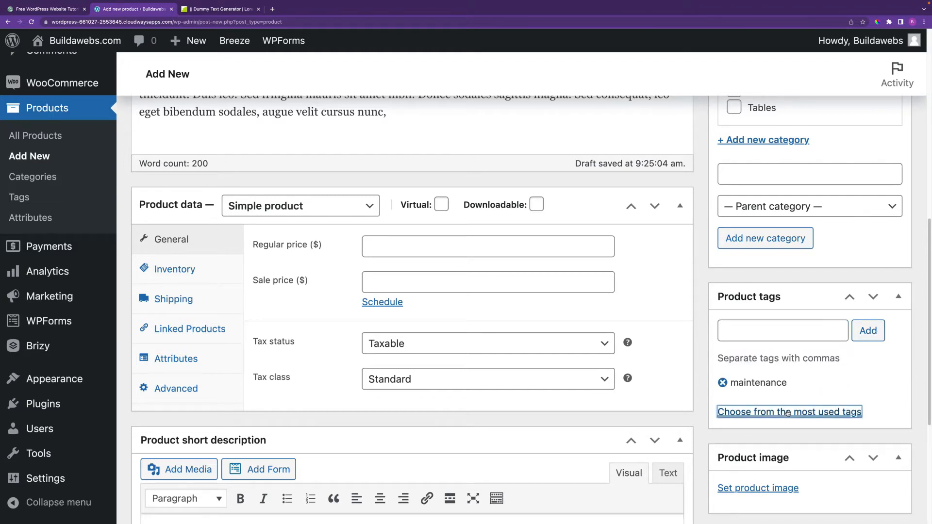
click(775, 489)
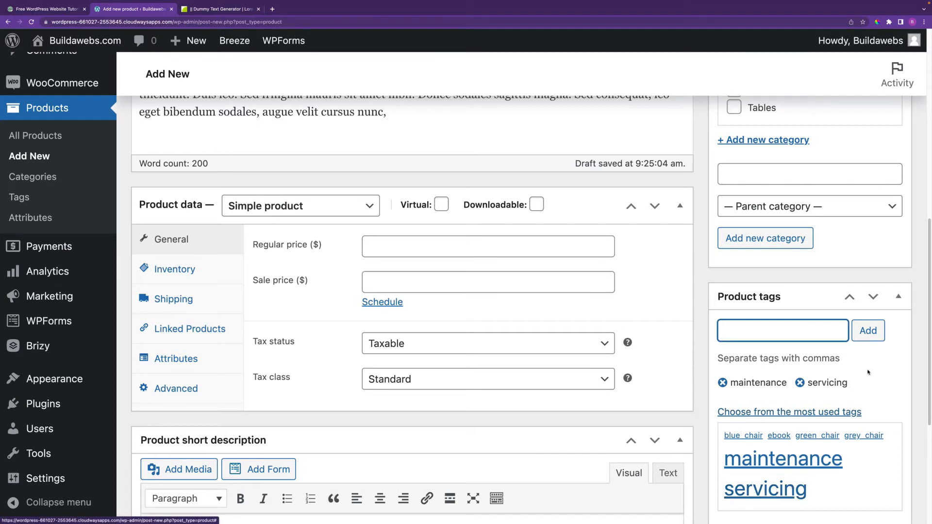
click(765, 333)
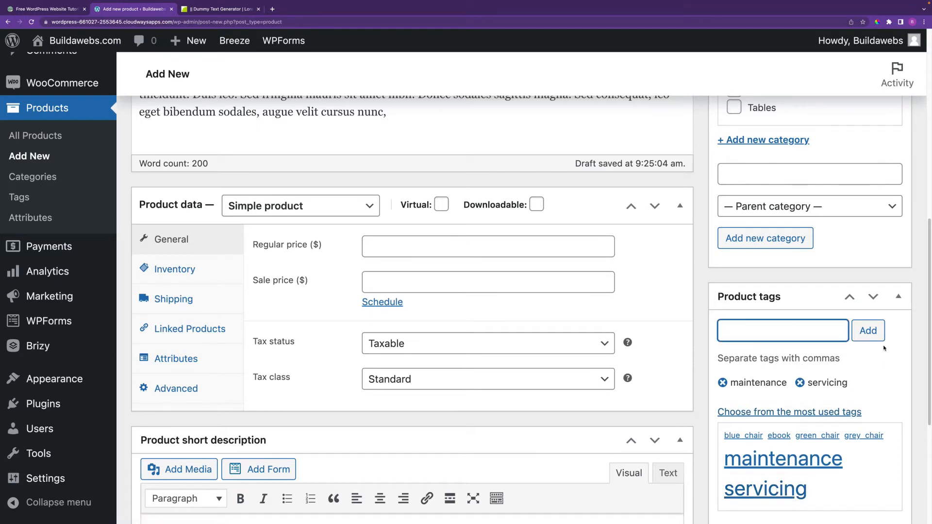
scroll(925, 375, down, 3)
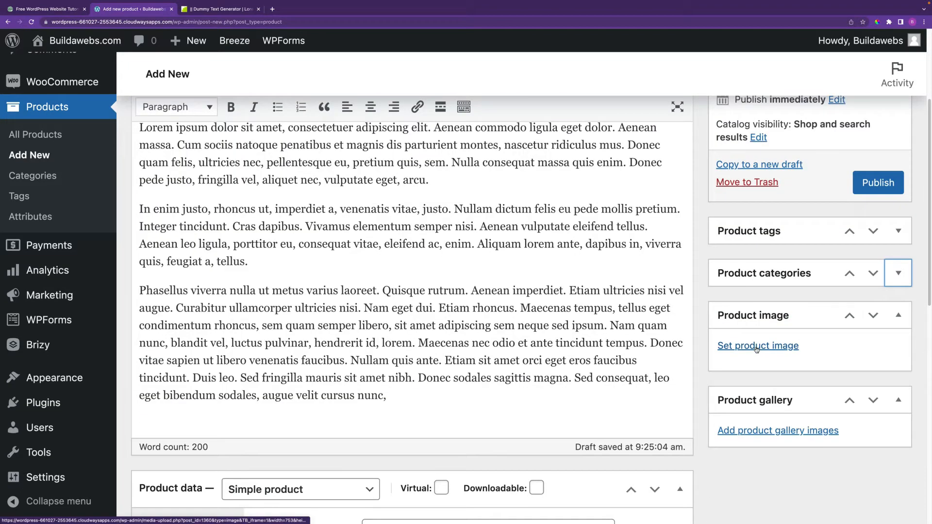
click(754, 348)
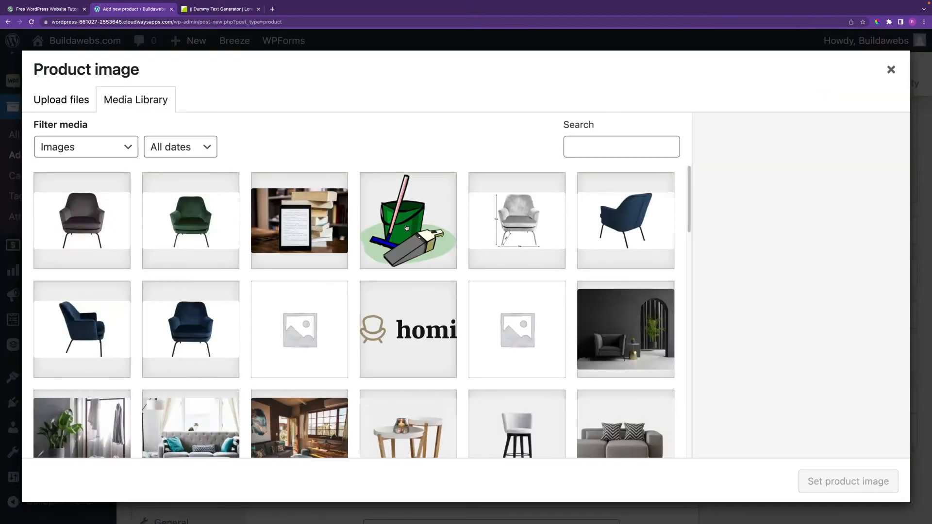
click(407, 228)
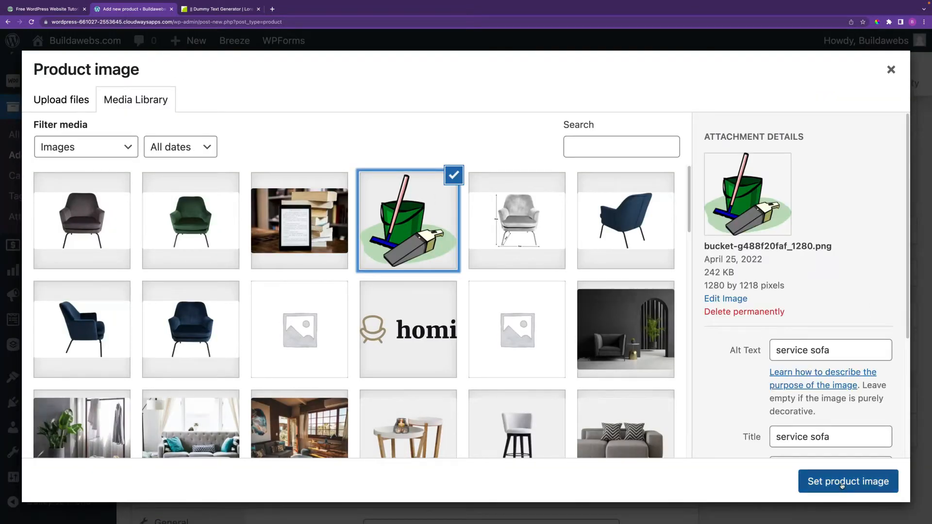
click(843, 484)
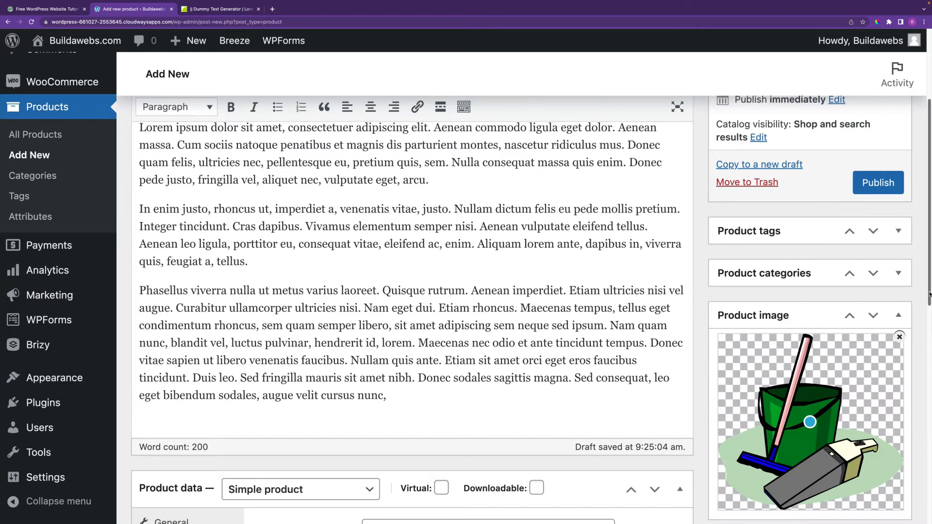
scroll(930, 292, down, 5)
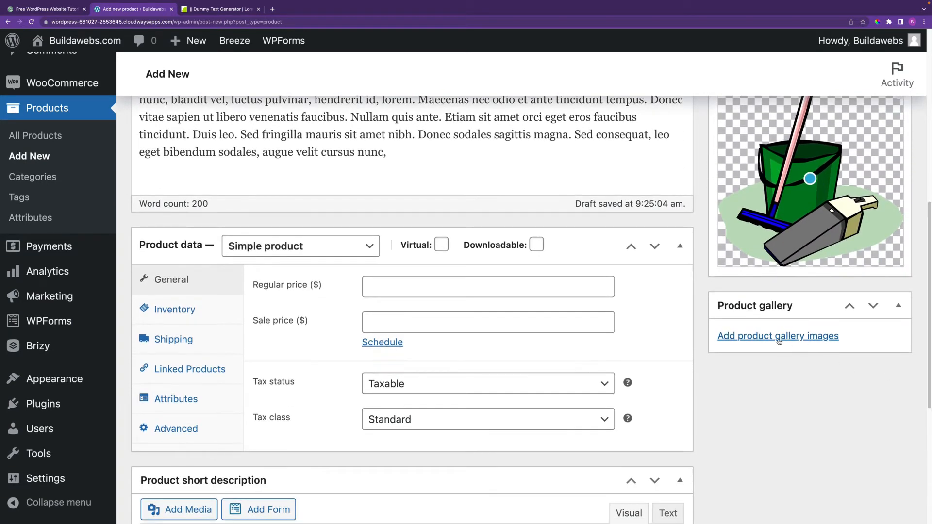
click(778, 338)
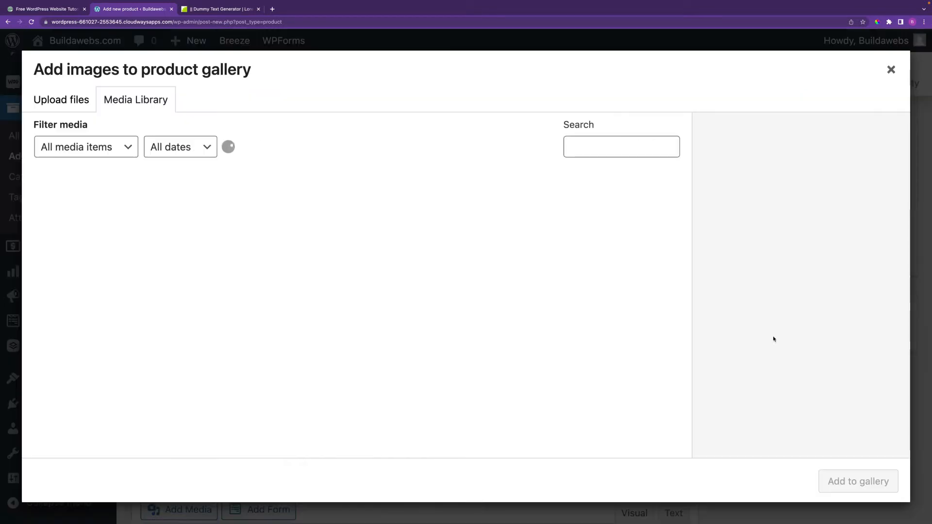
click(116, 225)
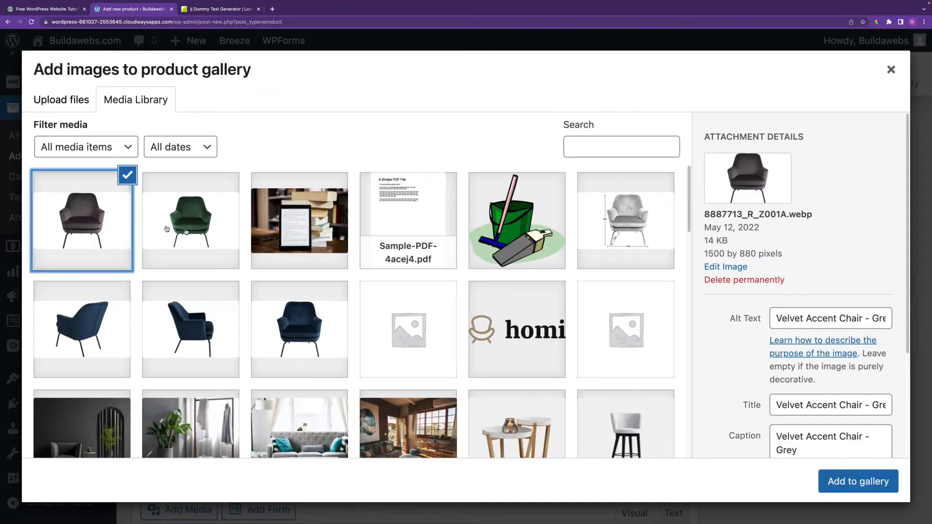
click(189, 233)
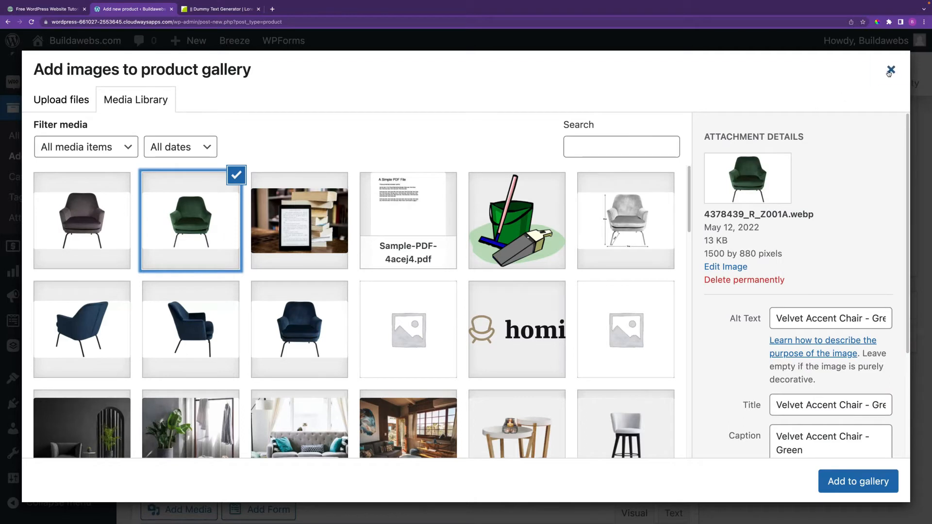
click(892, 69)
Enter 'Check out this cleaning and repair package.' as the product short description.
scroll(741, 422, down, 5)
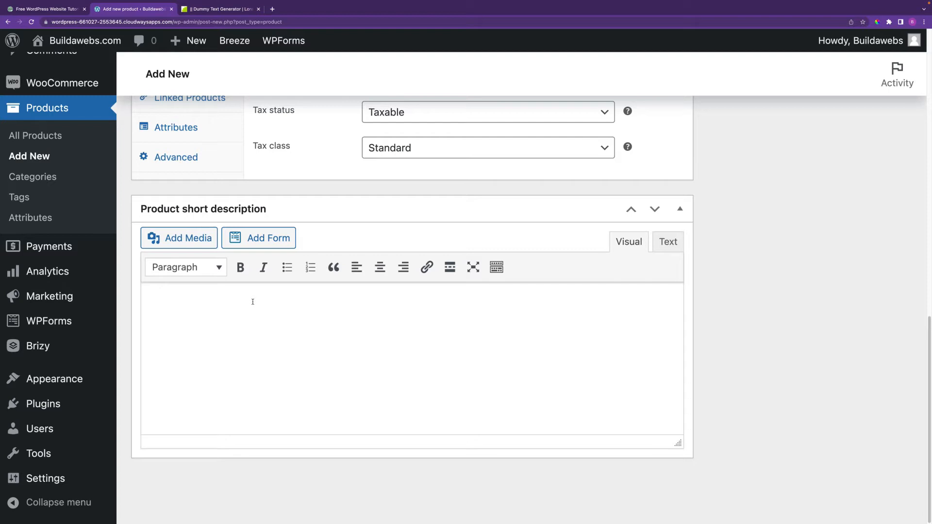
click(240, 307)
text(Check out this cleaning and repair package.)
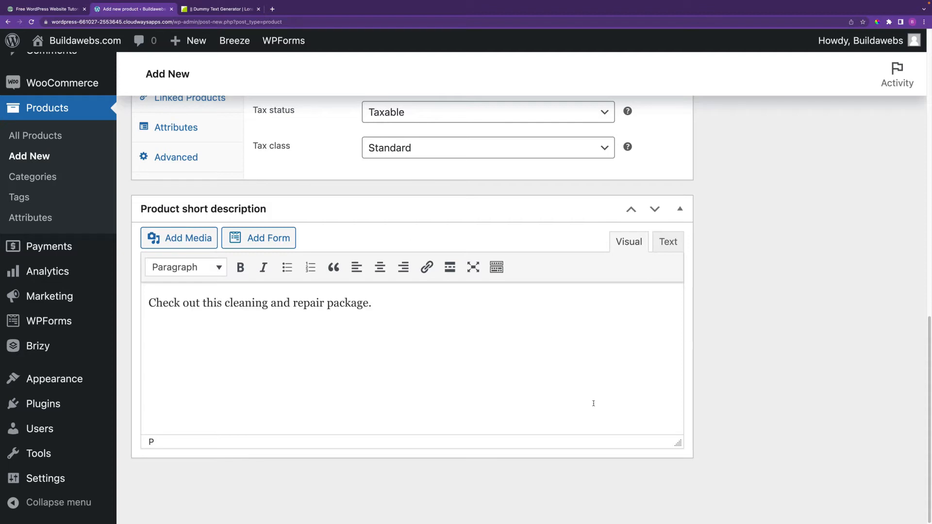
scroll(928, 312, up, 2)
drag(928, 312, 923, 211)
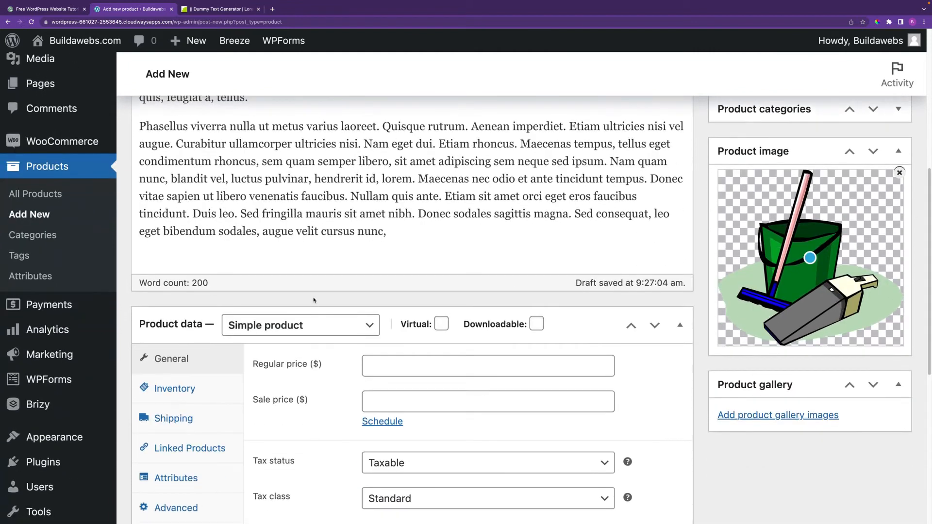
Make the product a Virtual Simple subscription with a subscription price of 100.
click(312, 330)
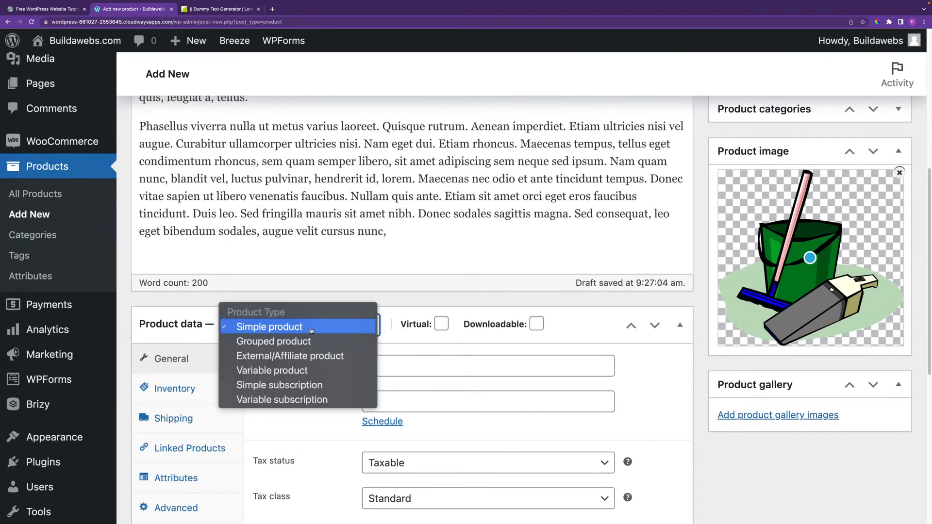
click(309, 391)
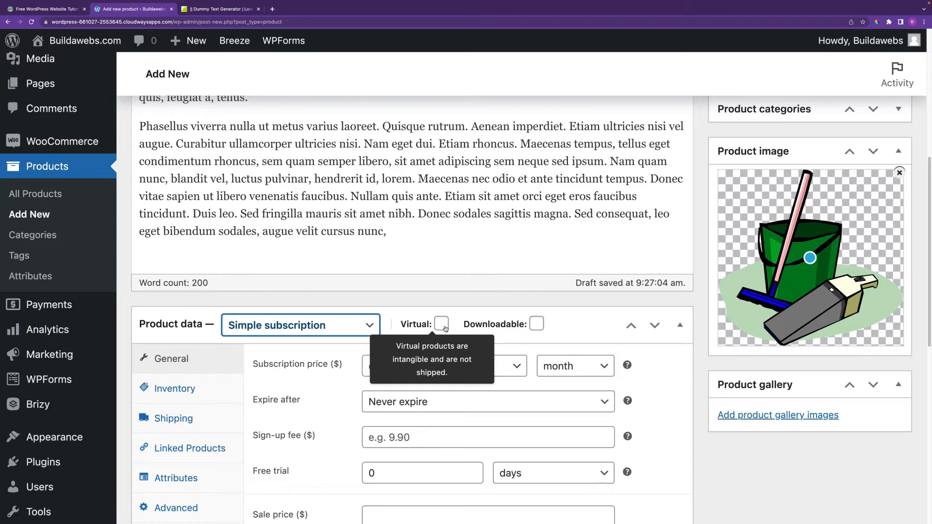
click(442, 324)
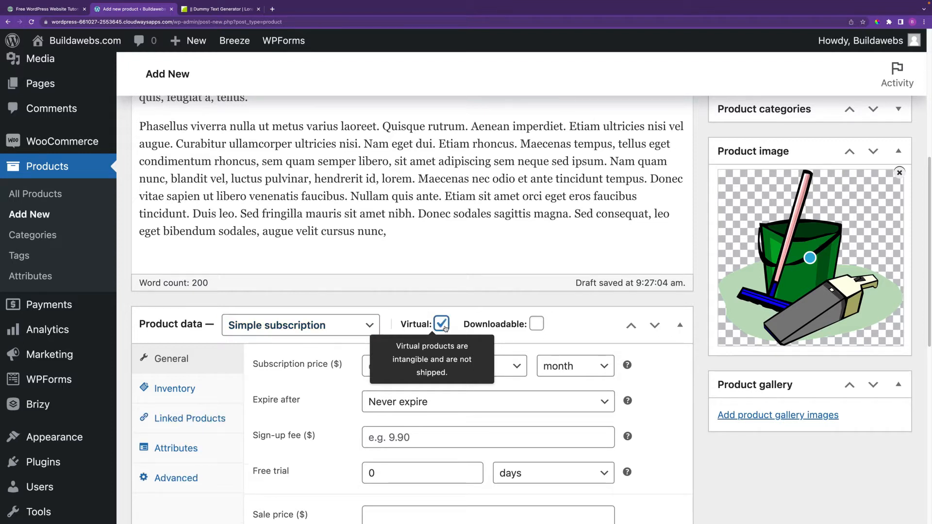
click(445, 328)
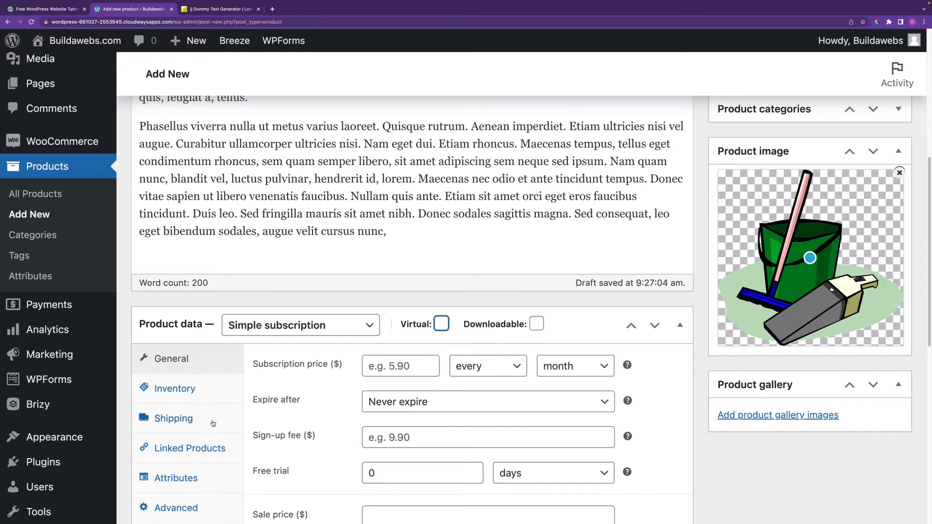
click(450, 331)
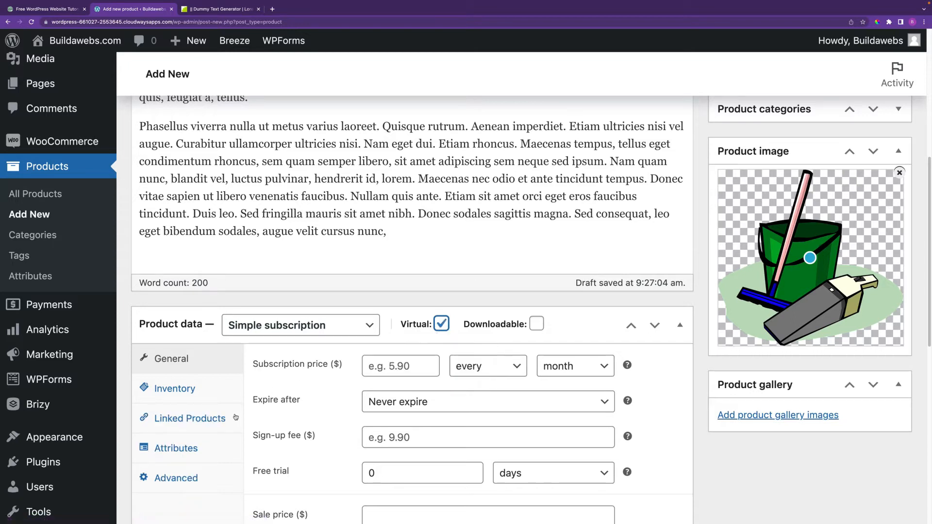
click(445, 329)
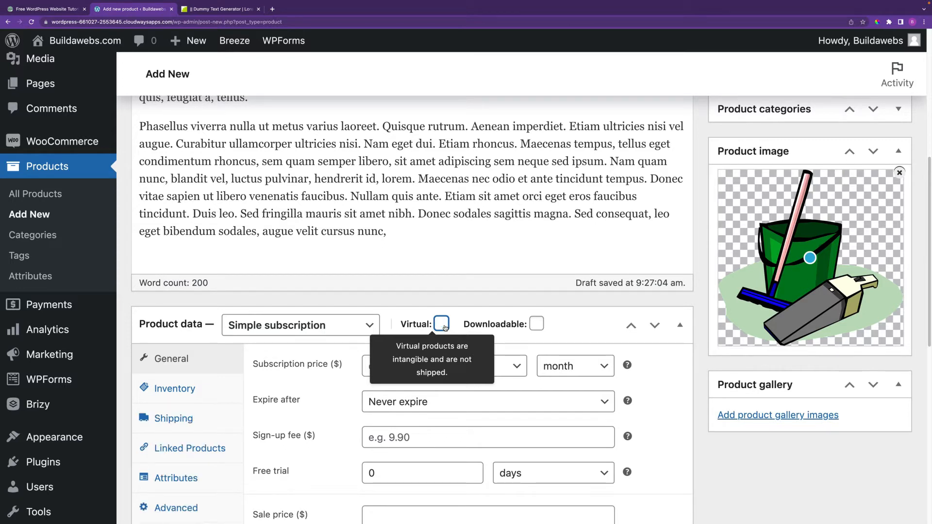
click(445, 328)
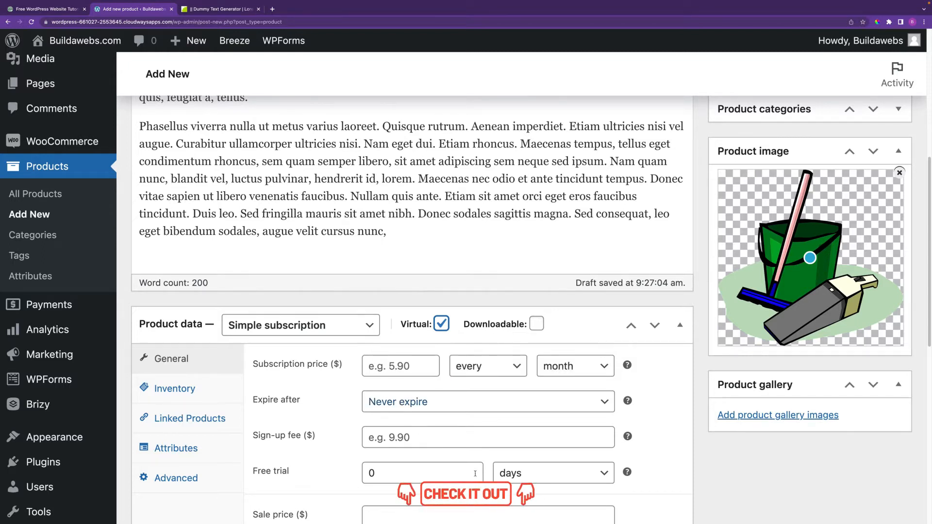
click(399, 361)
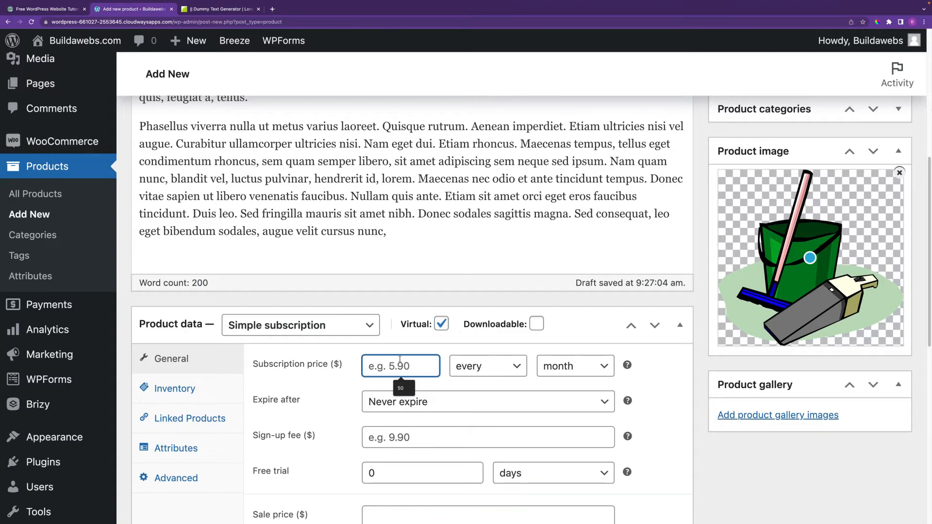
text(100)
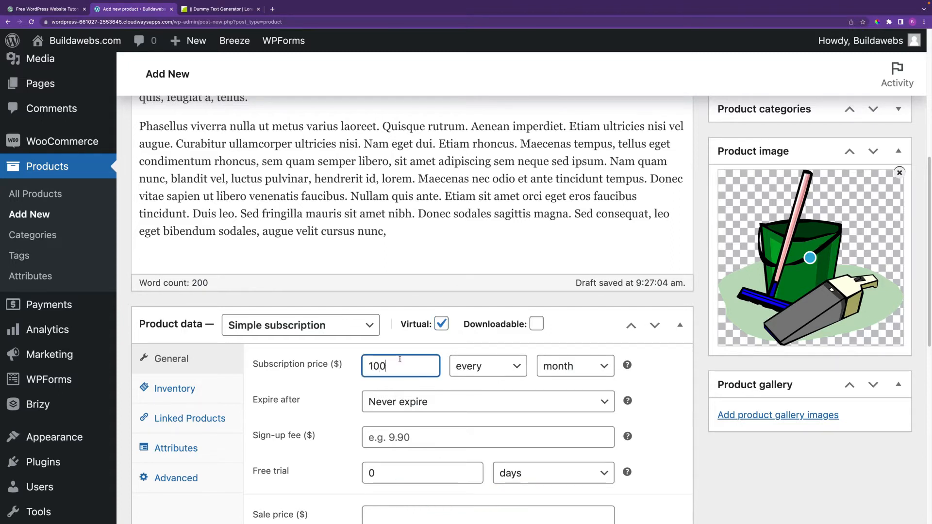
Bill the subscription every year and keep it set to never expire.
click(581, 369)
click(577, 381)
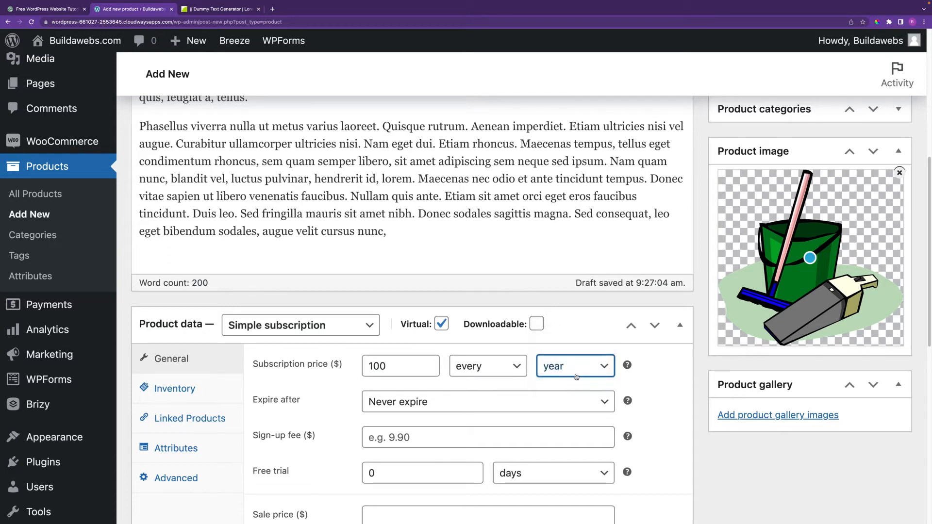
click(577, 379)
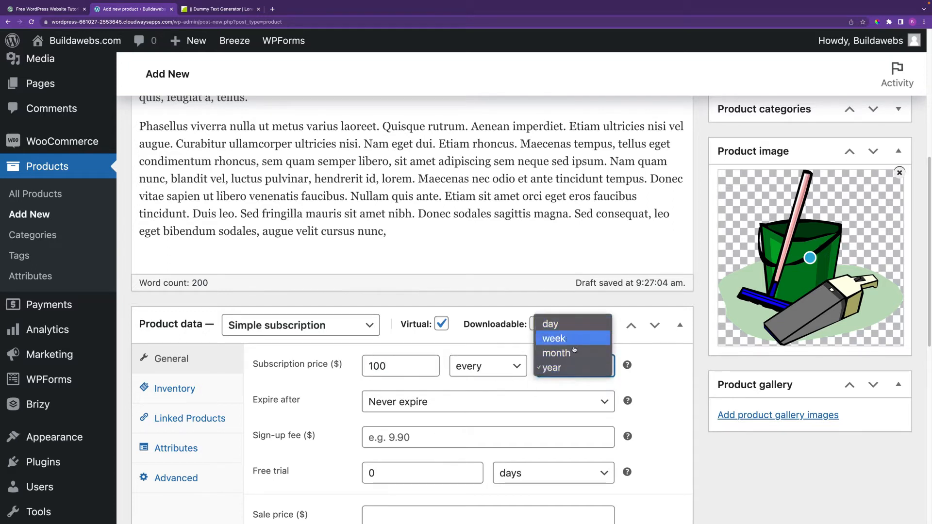
click(660, 379)
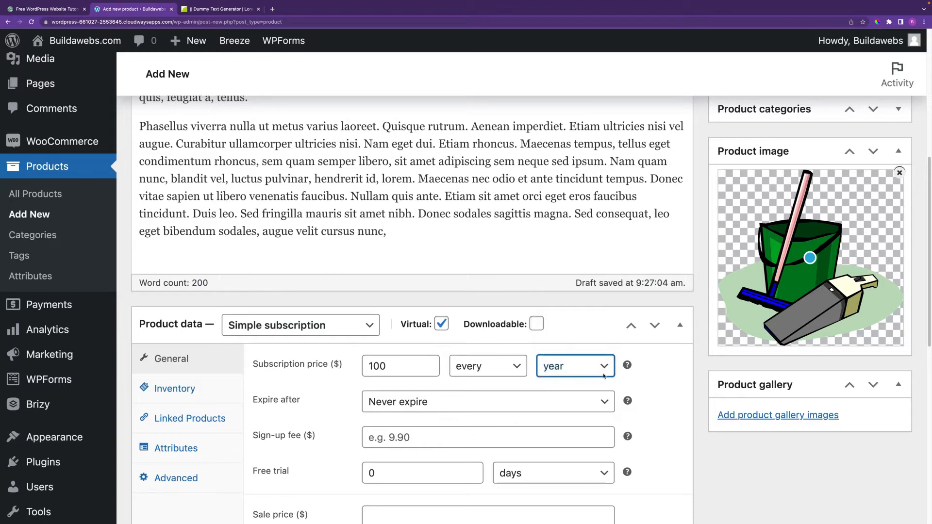
click(437, 406)
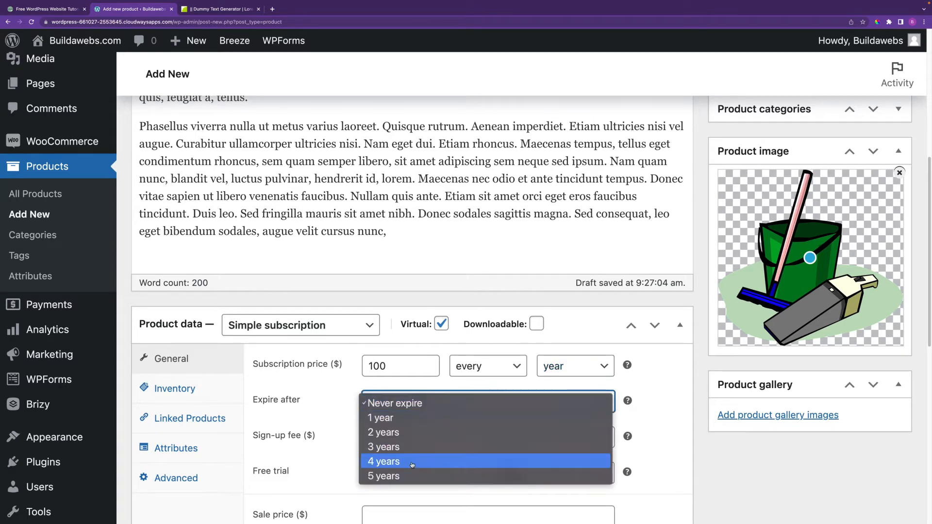
click(662, 418)
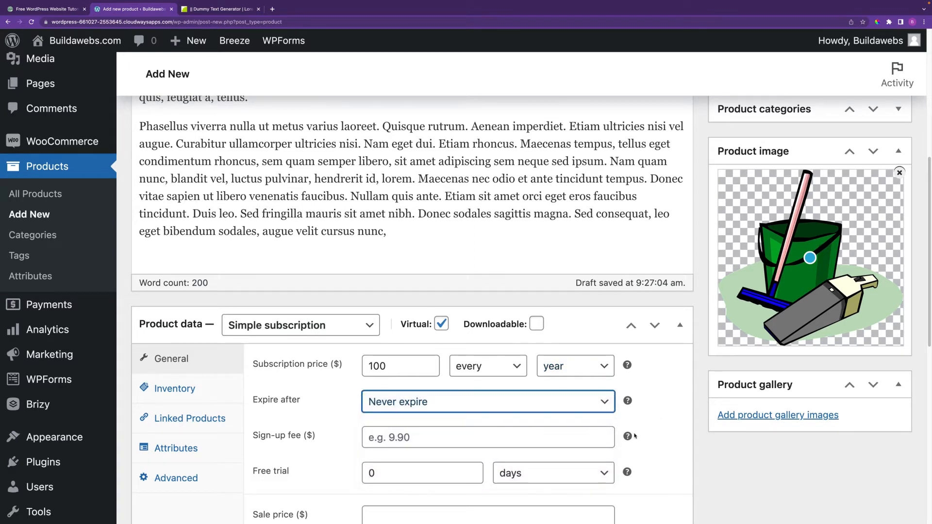
scroll(535, 405, down, 3)
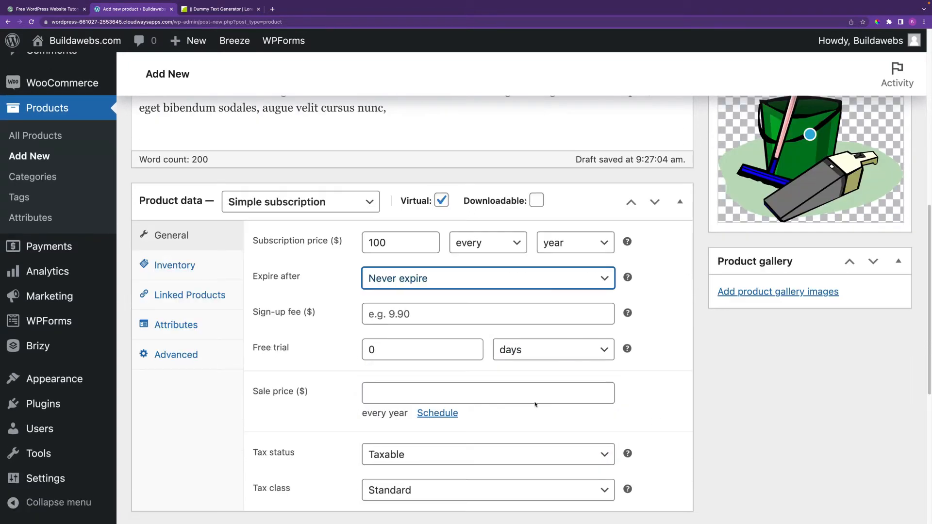
Try a 10 sign-up fee and a 30-day free trial, then leave both blank.
click(426, 314)
text(10)
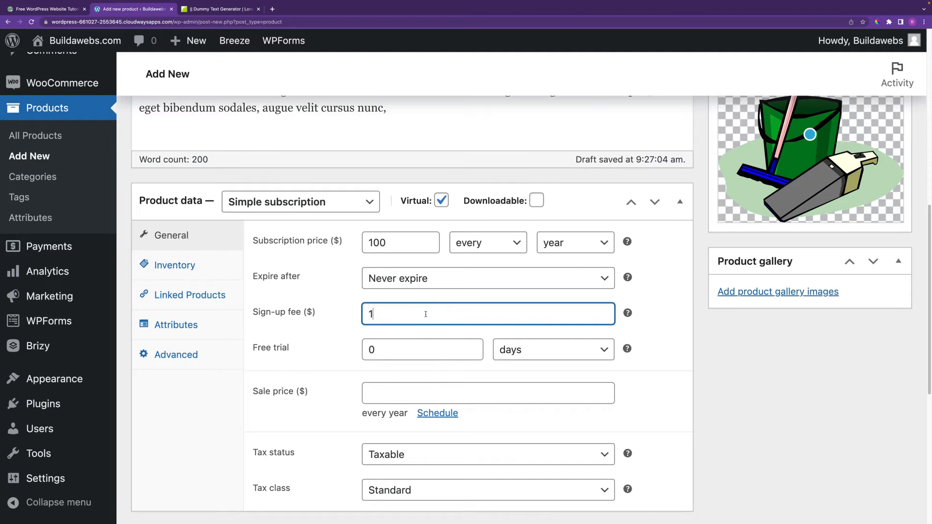
key(BackSpace)
key(BackSpace)
click(658, 323)
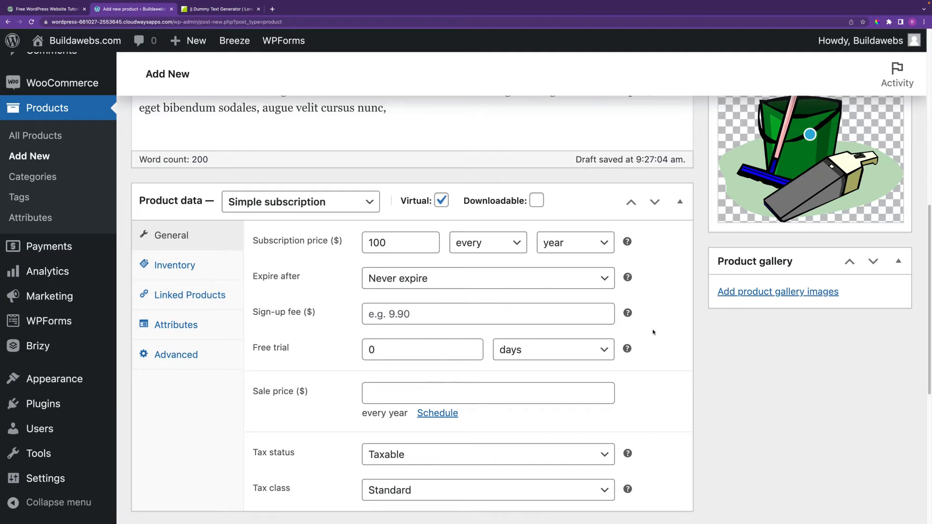
scroll(412, 338, down, 1)
click(403, 335)
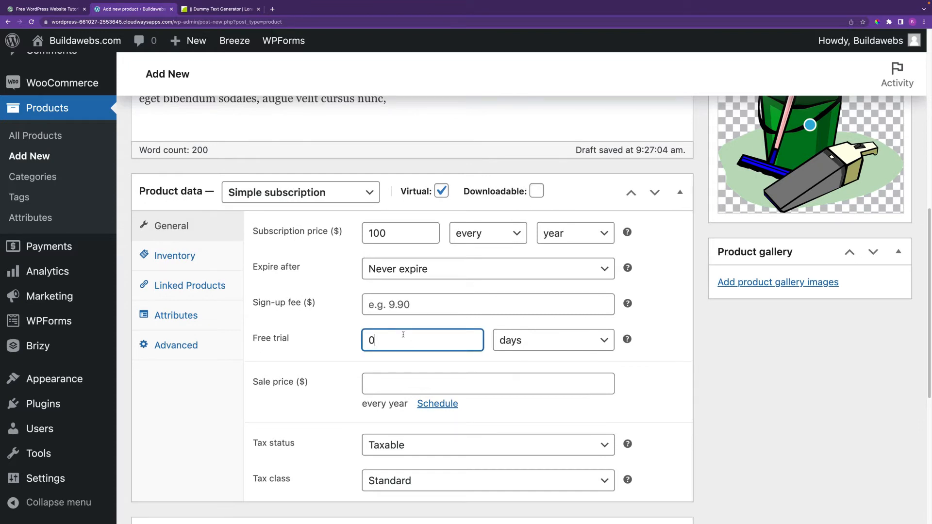
key(BackSpace)
text(30)
click(662, 342)
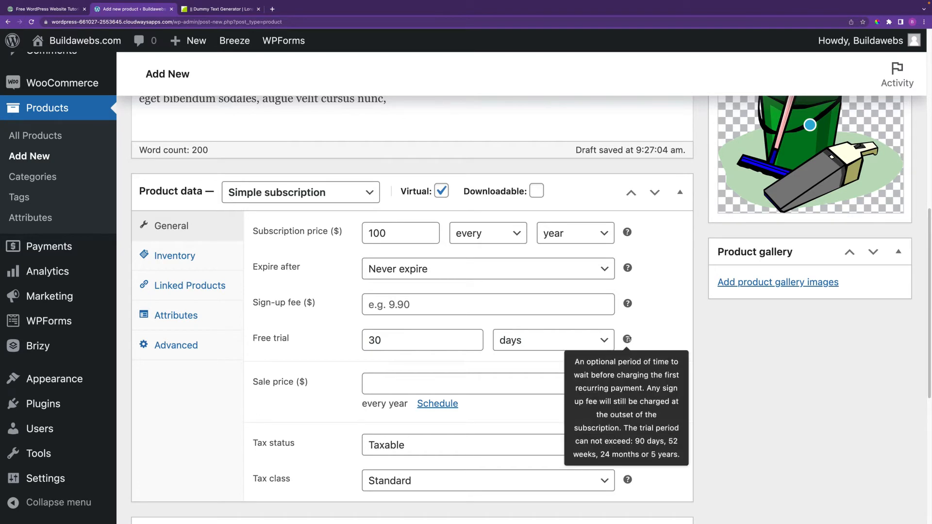
click(301, 334)
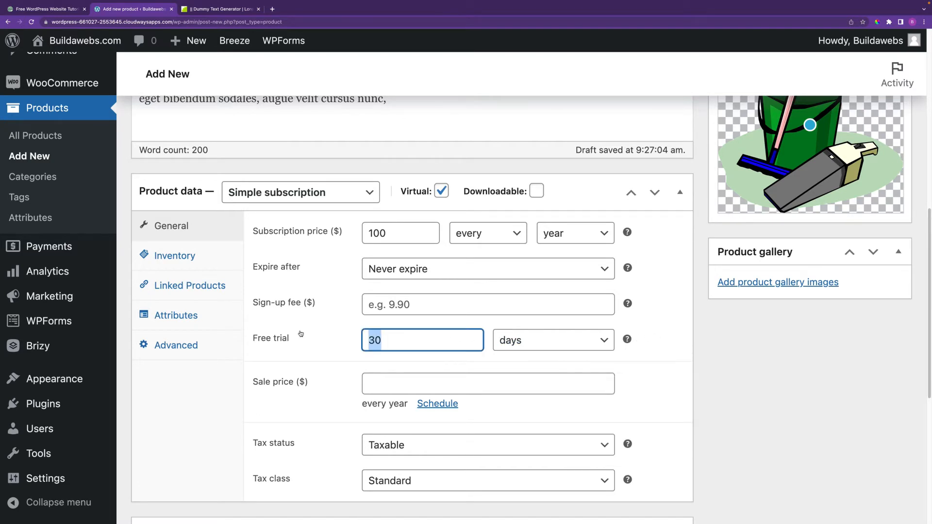
key(BackSpace)
Set a sale price of 90 and keep the tax status as Taxable.
click(406, 387)
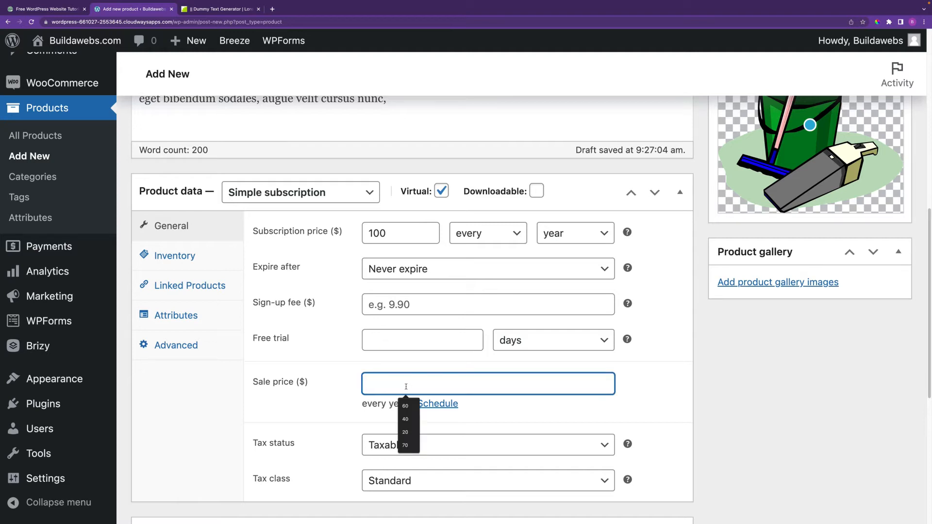
text(90)
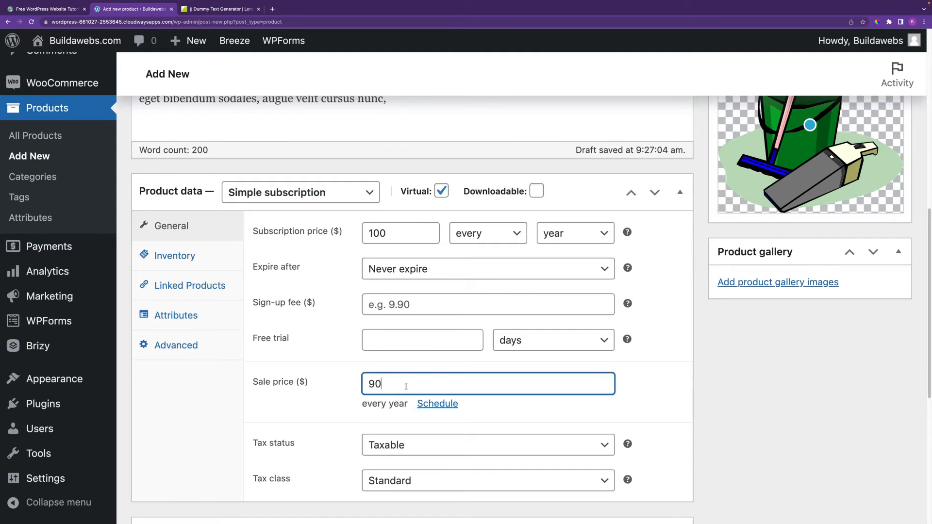
click(626, 412)
scroll(578, 392, down, 2)
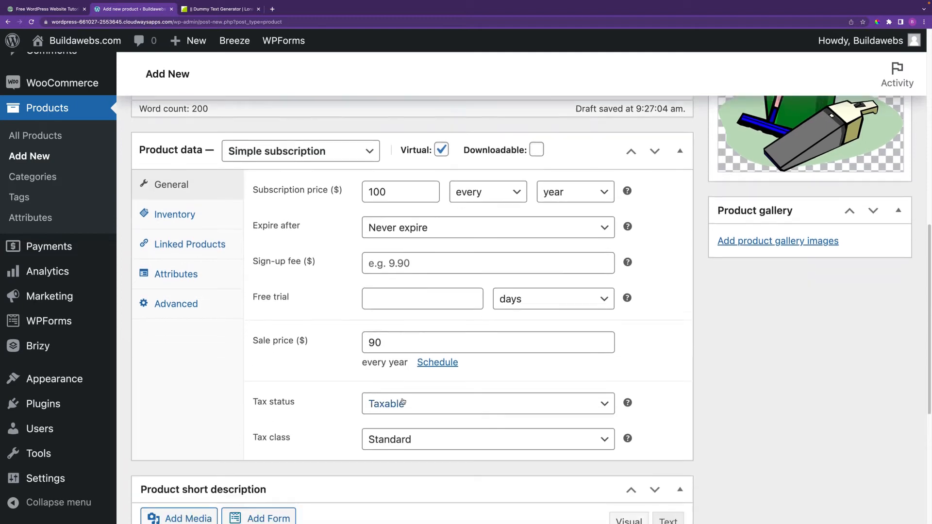
click(403, 399)
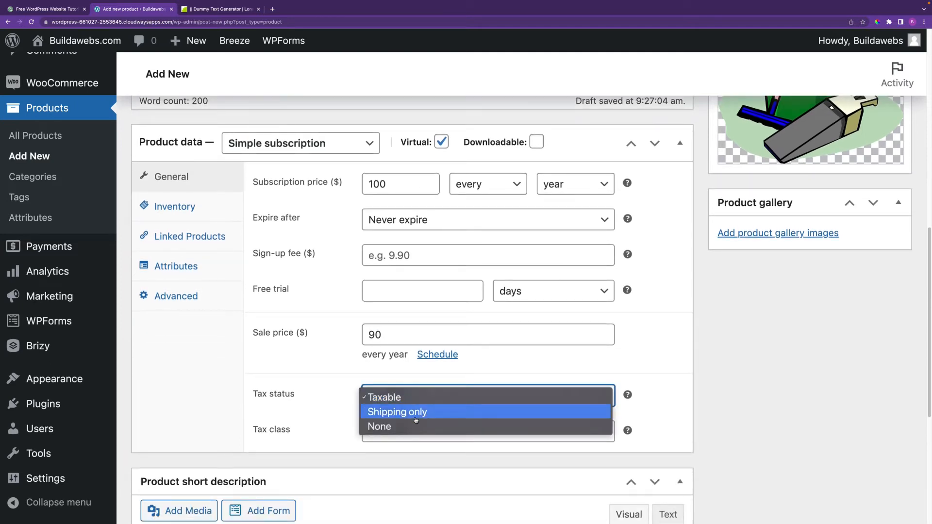
click(663, 396)
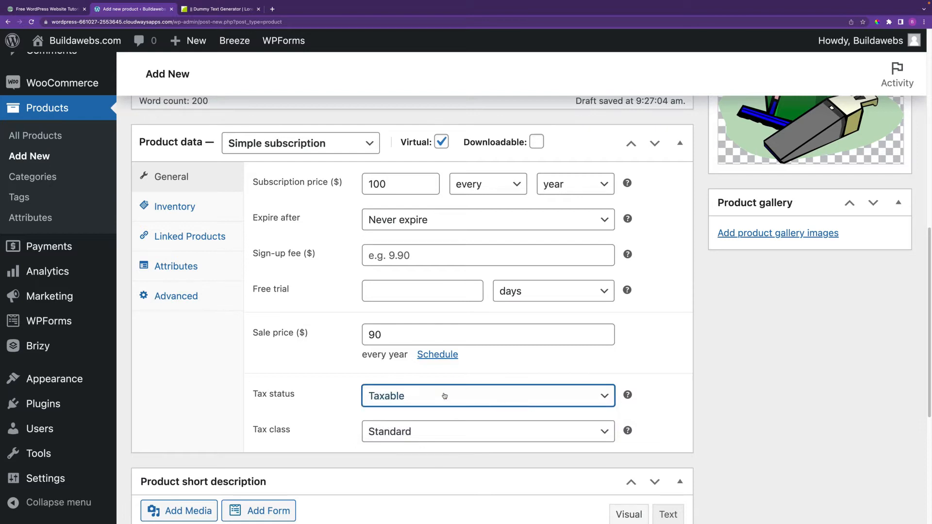
click(199, 209)
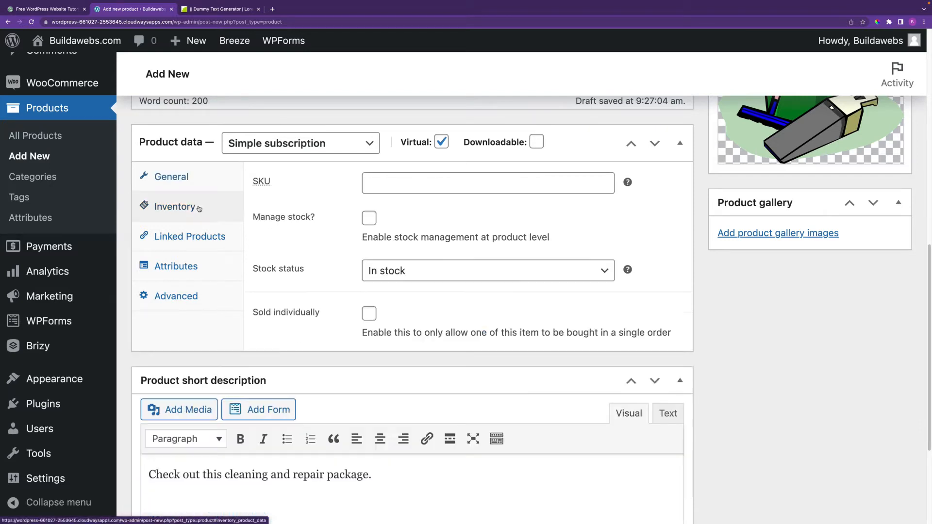
Tick Manage stock? and replace the stock quantity 0 with 100.
click(369, 218)
drag(384, 270, 360, 270)
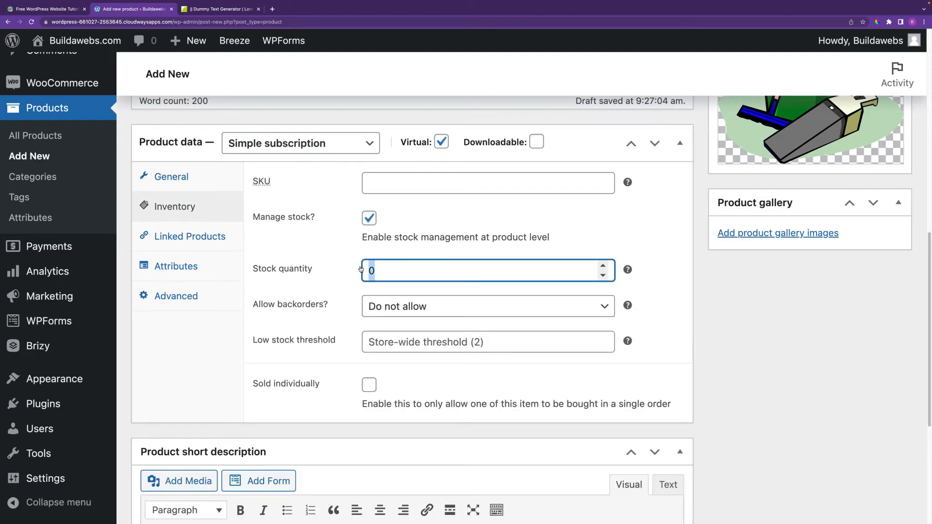
text(100)
click(633, 235)
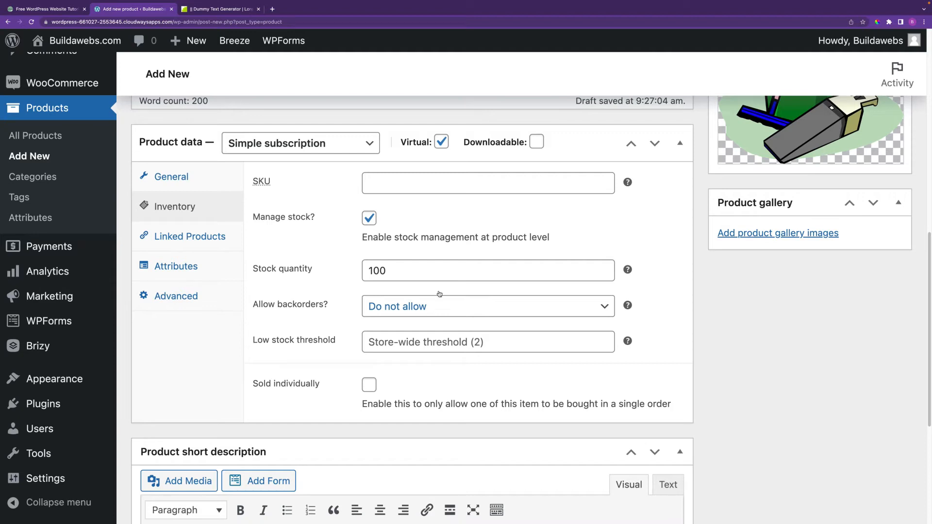
In Linked Products, search 'chair' for upsells without adding any, and cross-sell Wooden Table (#577).
click(189, 240)
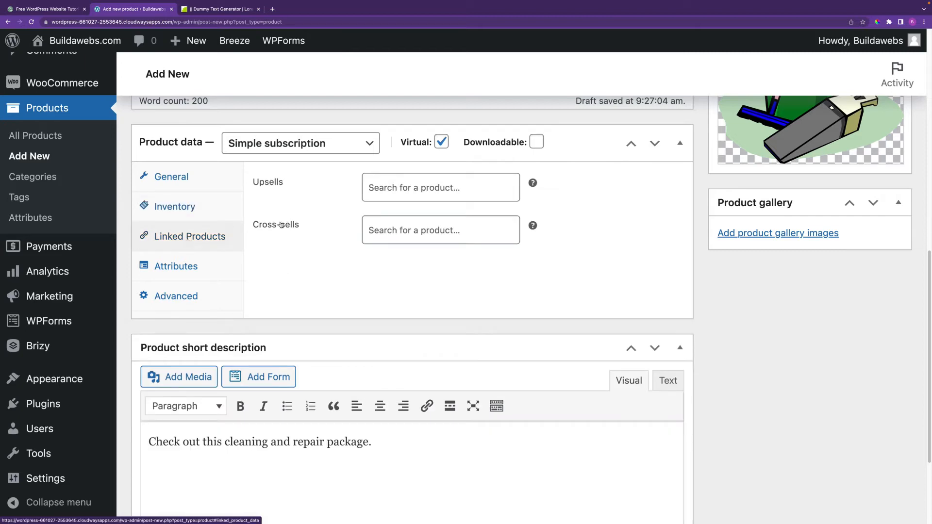
click(405, 187)
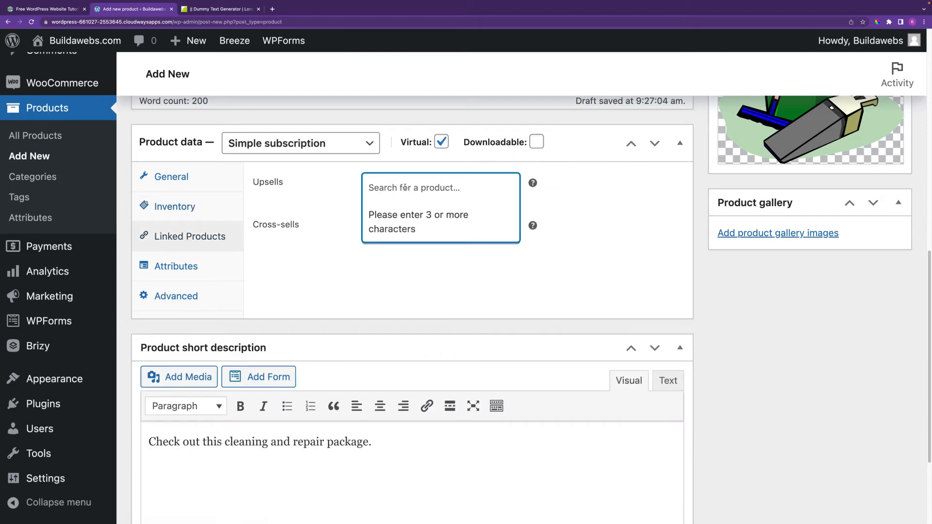
text(chair)
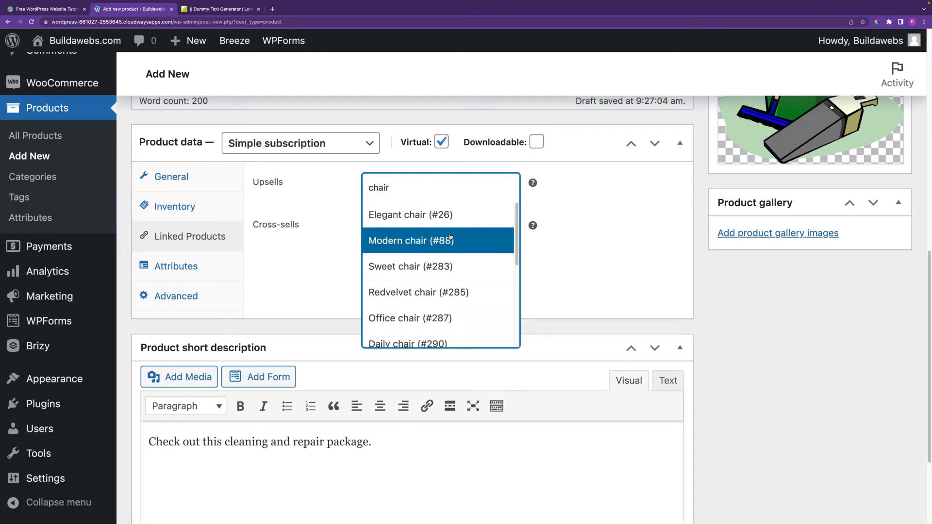
click(593, 260)
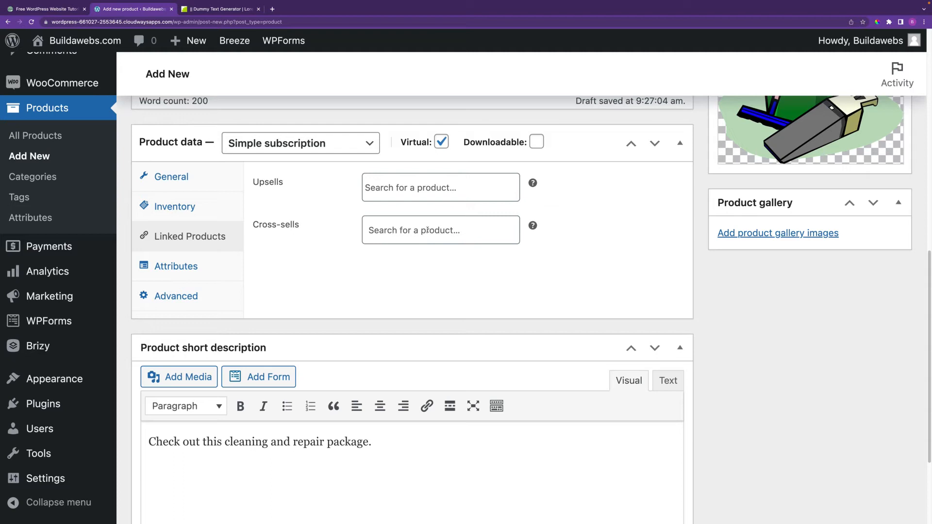
click(426, 230)
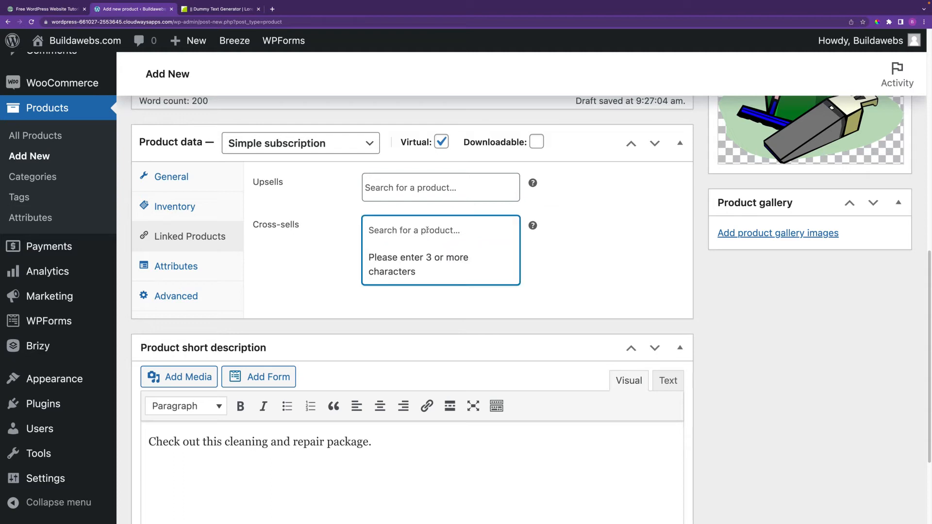
text(t)
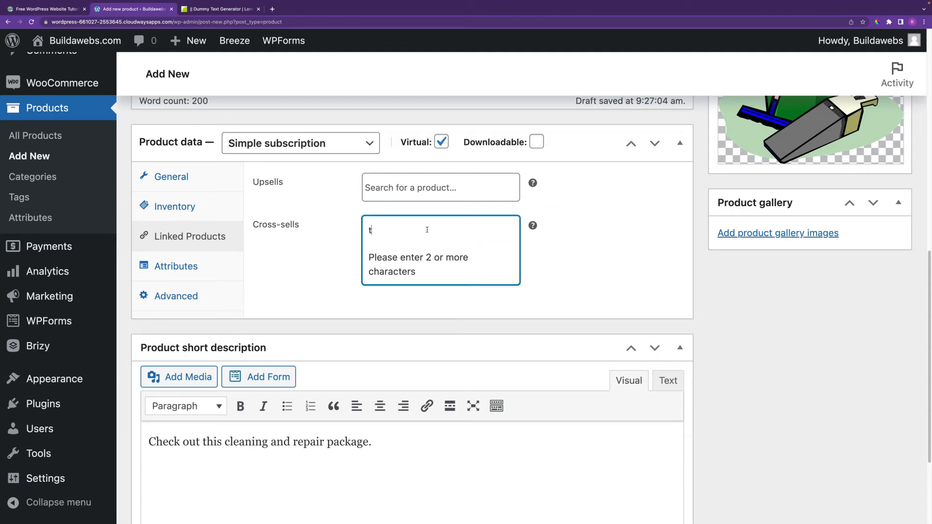
text(able)
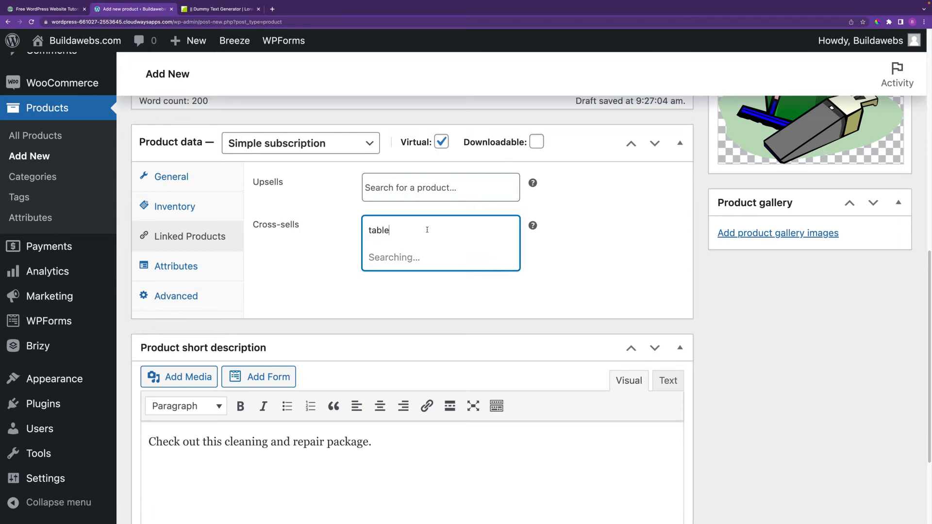
click(436, 258)
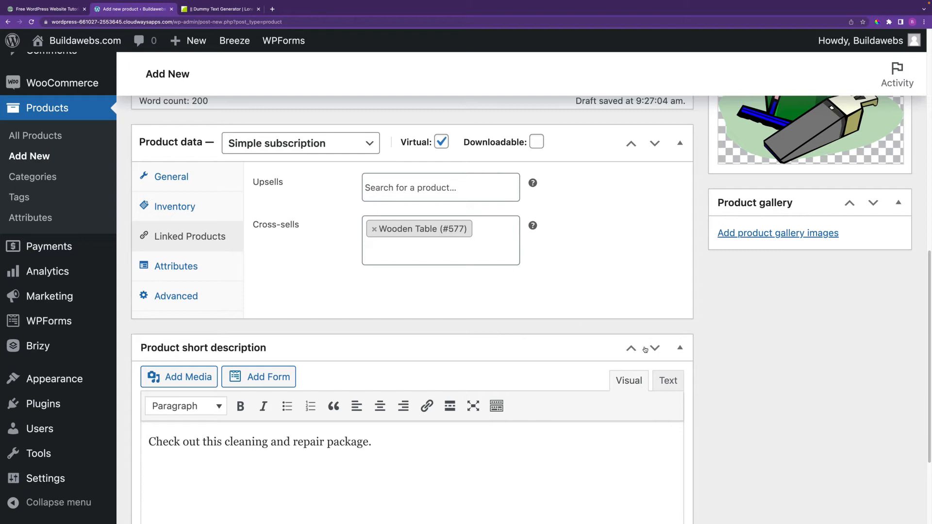
scroll(624, 330, up, 3)
scroll(619, 318, up, 7)
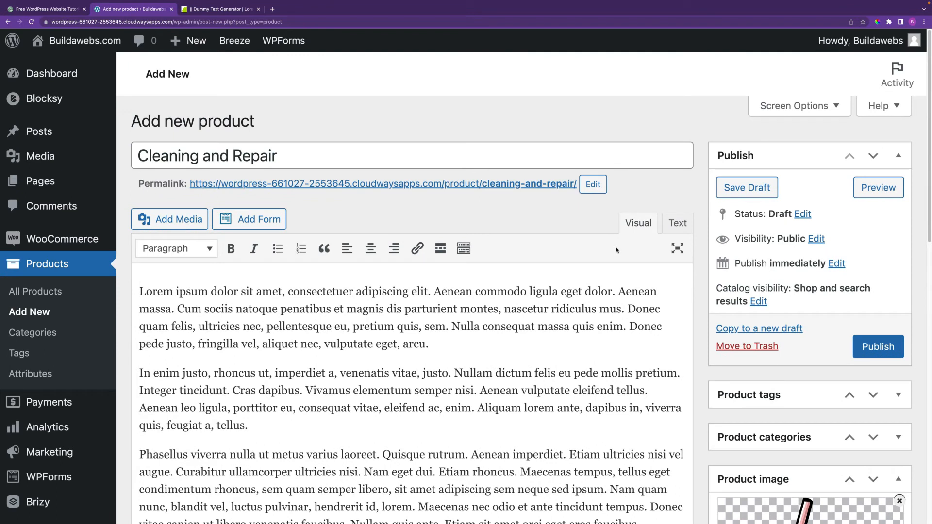
Save Cleaning and Repair as a draft, then reopen it for editing from All Products.
click(753, 190)
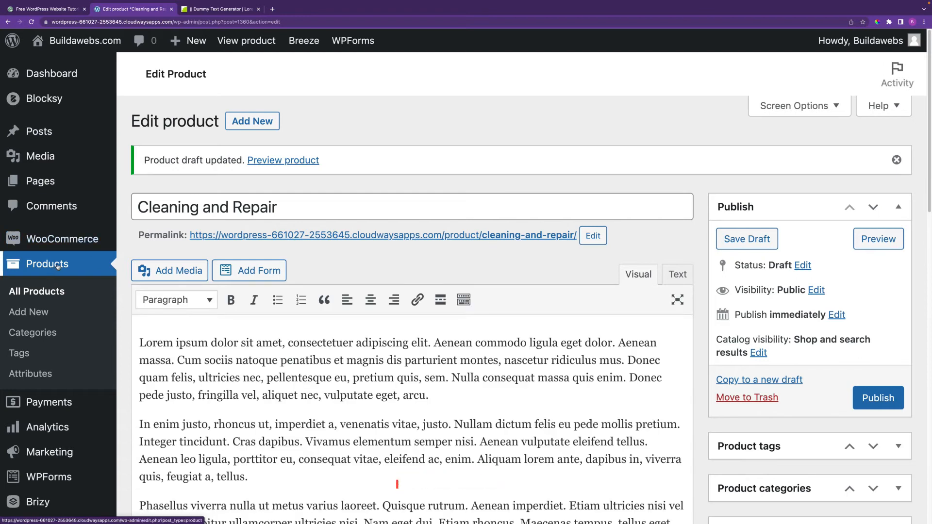
click(57, 265)
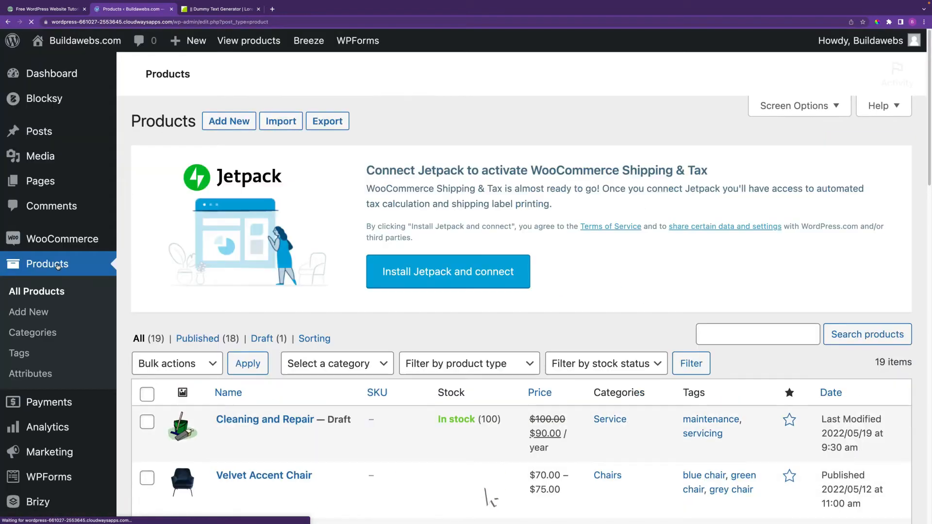
scroll(306, 413, down, 1)
scroll(306, 413, down, 3)
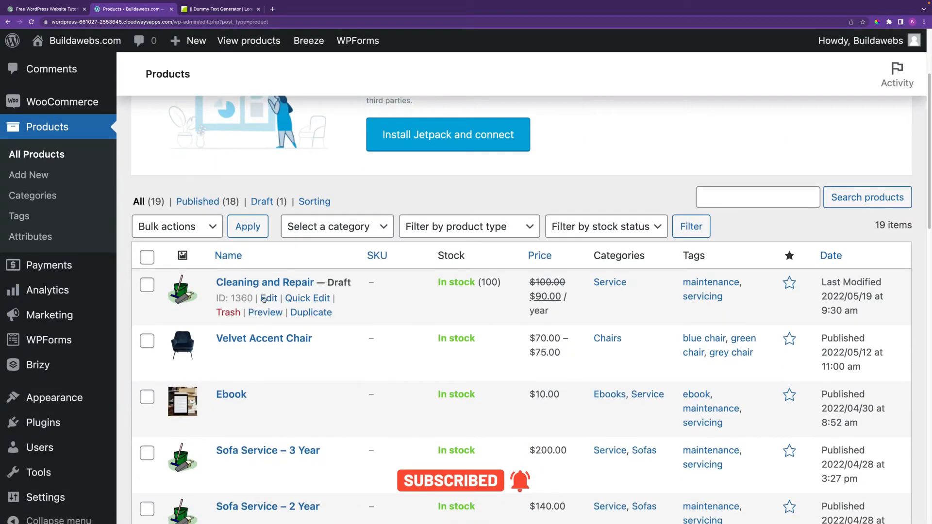
click(266, 298)
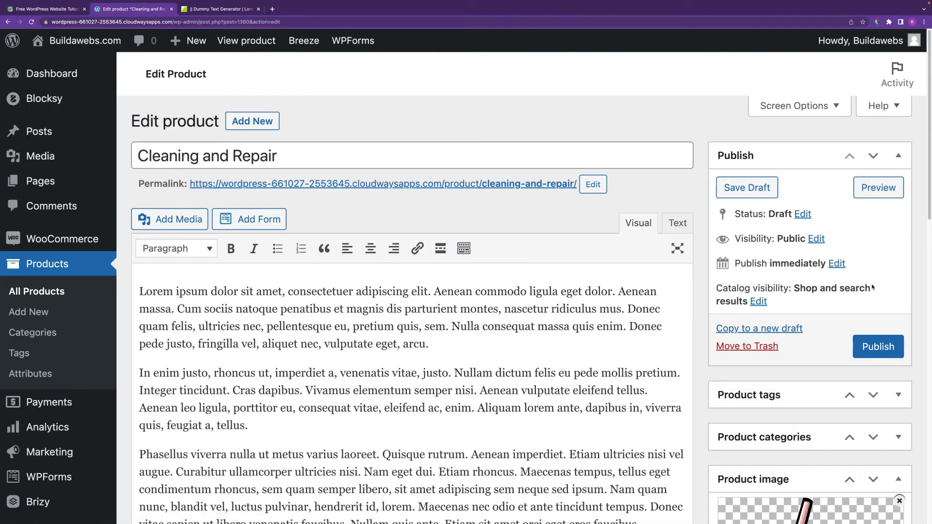
Schedule the product to publish on June 19 at 09:00.
click(836, 264)
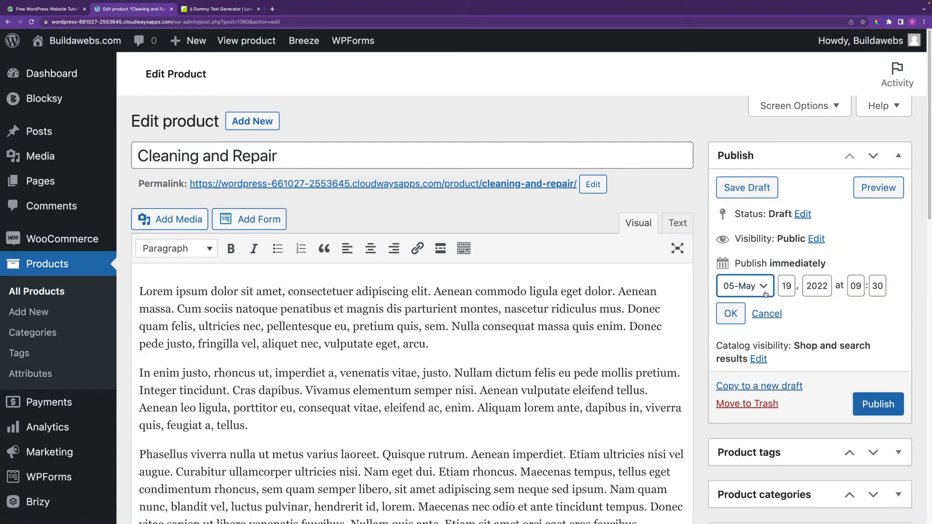
click(766, 290)
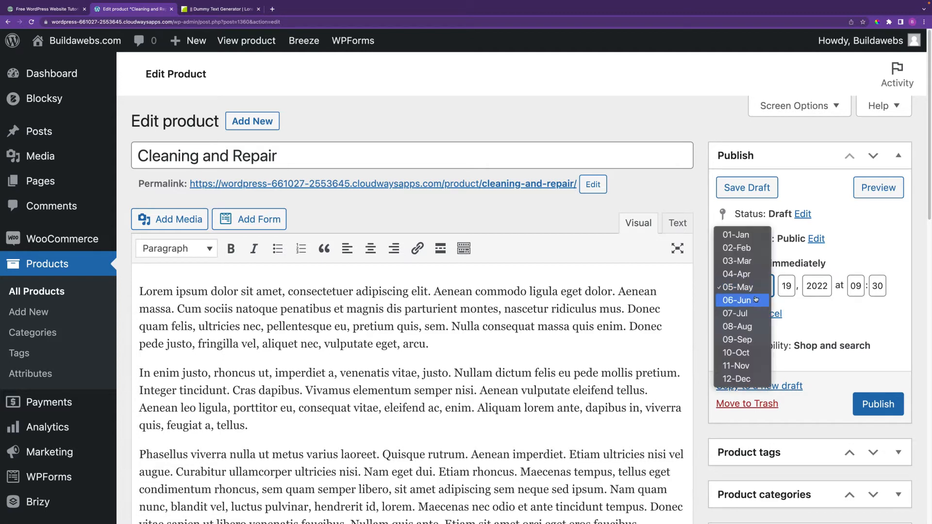
click(753, 301)
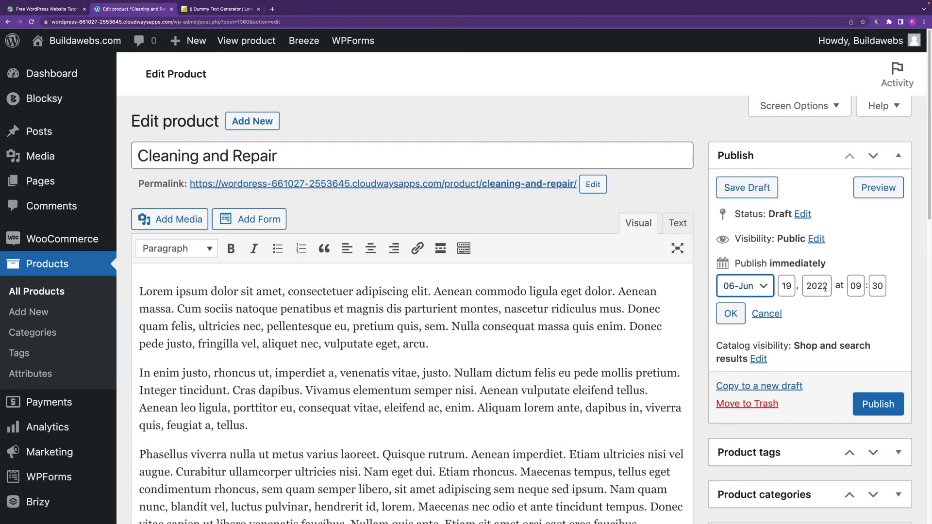
click(883, 287)
drag(883, 286, 861, 286)
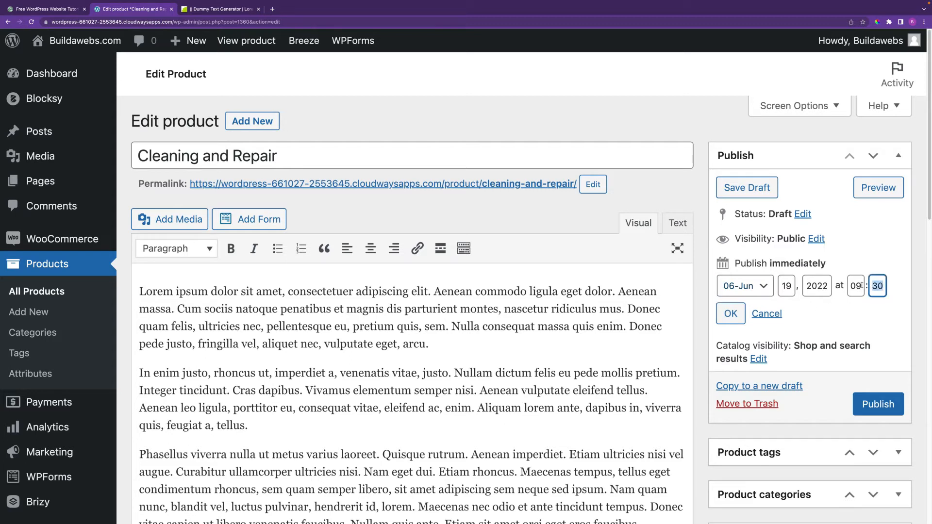
text(00)
click(855, 316)
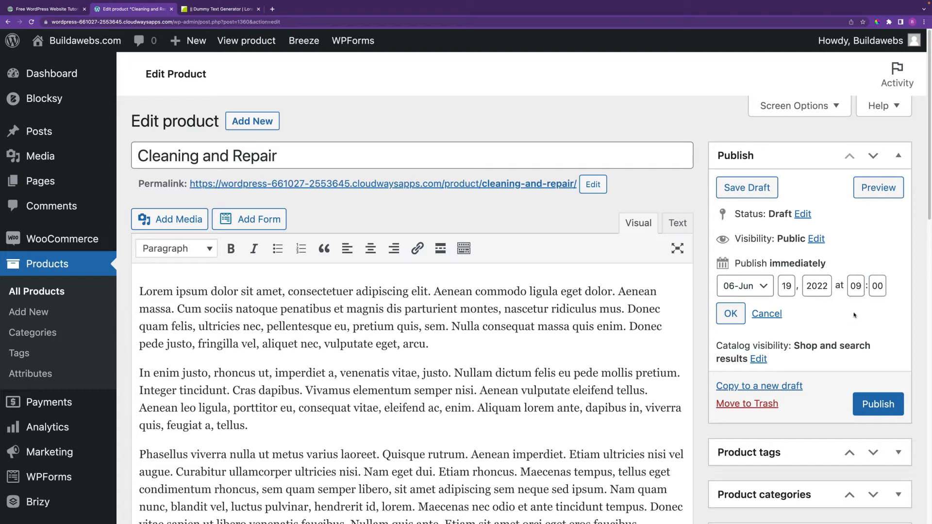
click(731, 313)
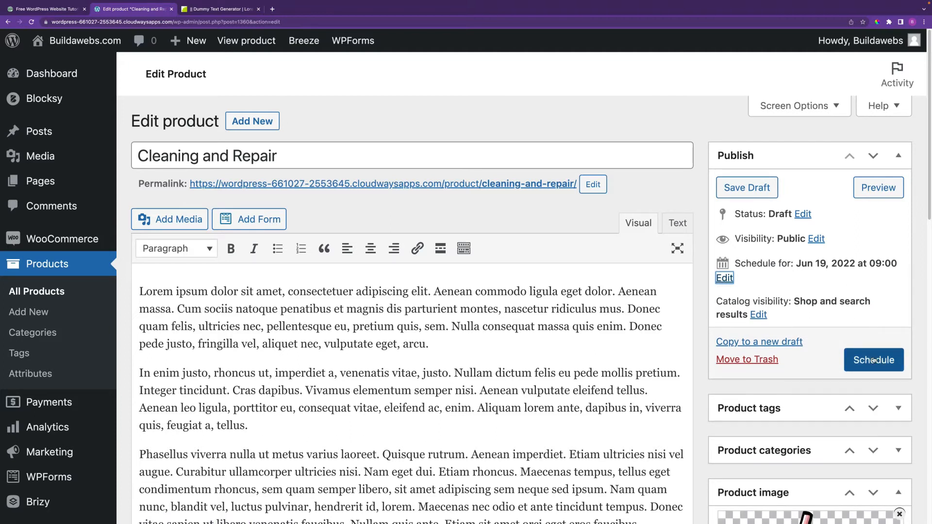
click(874, 360)
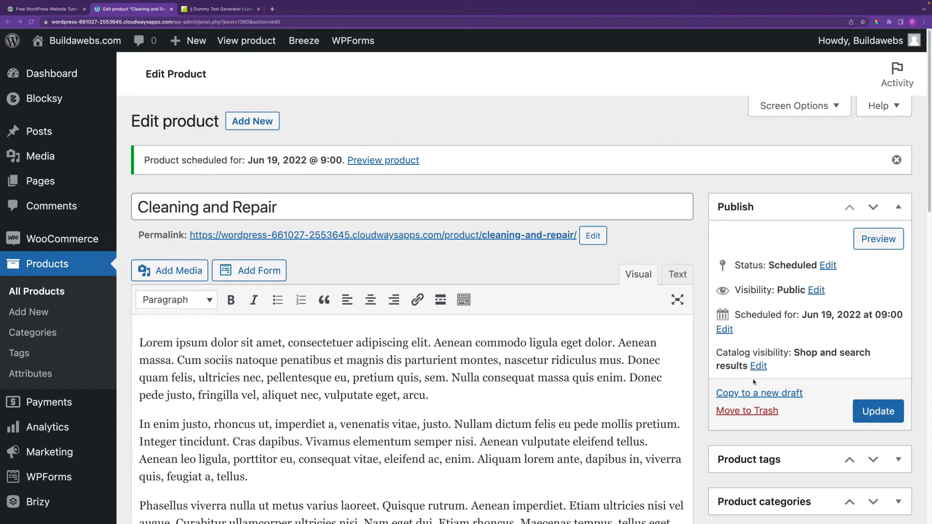
Move the publish date back to May 19, publish the product, and view its store page.
click(727, 331)
click(748, 336)
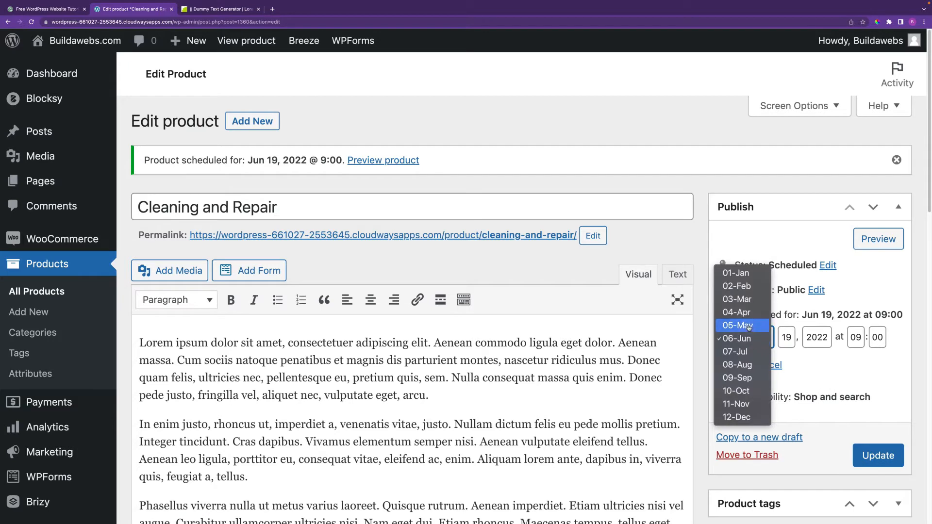
click(748, 325)
click(731, 366)
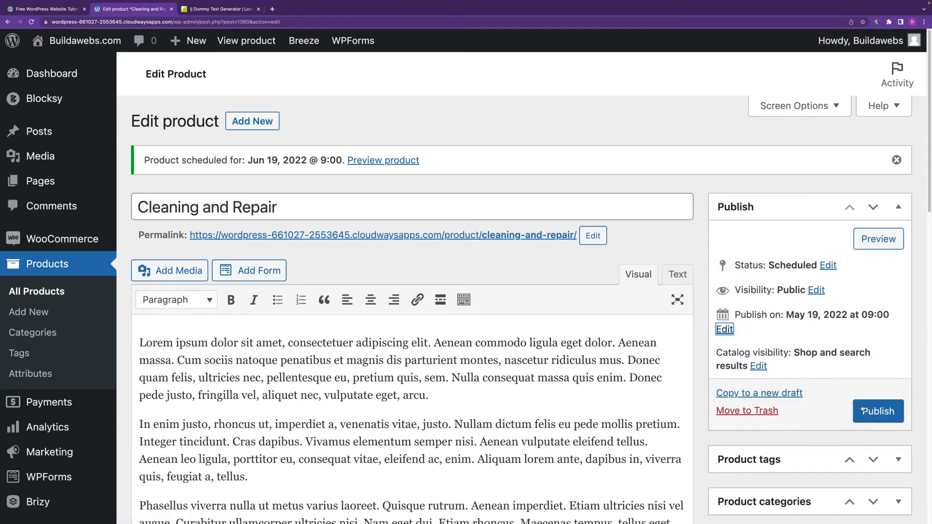
click(878, 412)
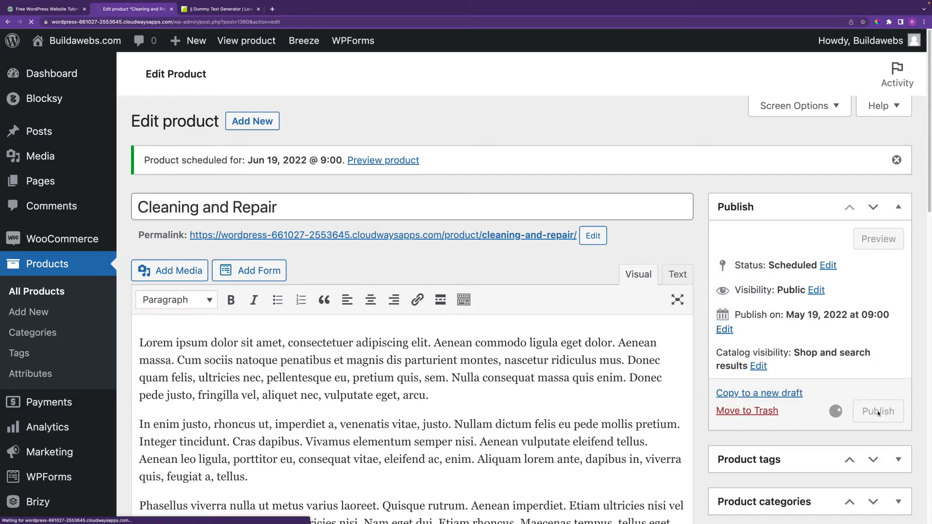
click(270, 161)
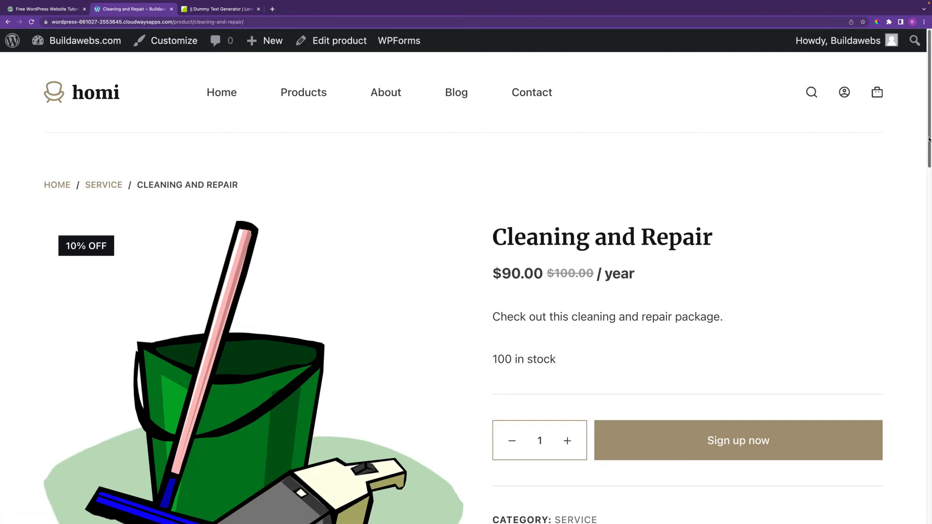
Raise the Cleaning and Repair quantity, bring it back down to 1, and go to Edit product.
scroll(931, 157, down, 2)
drag(931, 157, 930, 161)
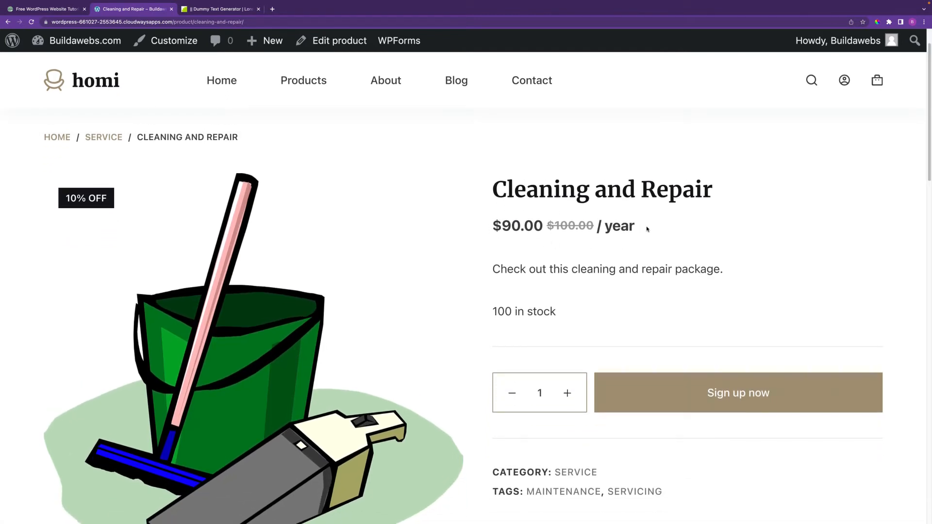
click(569, 395)
click(569, 394)
click(570, 396)
click(571, 396)
click(515, 396)
click(515, 396)
click(515, 397)
click(515, 397)
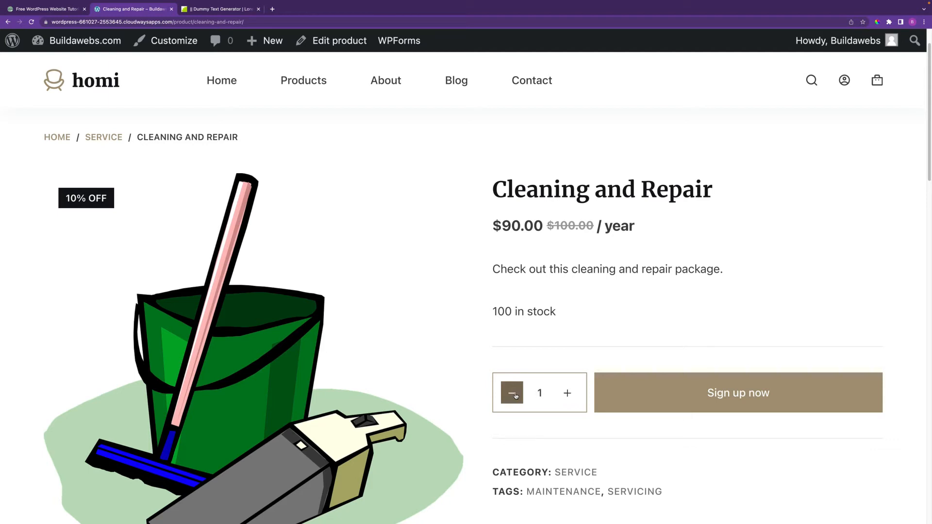
click(348, 45)
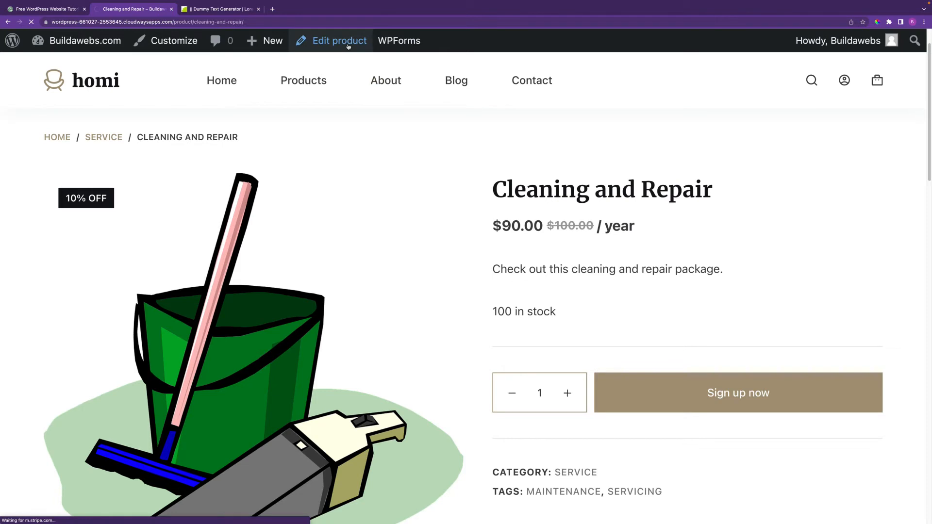
Enable Sold individually under Inventory, update Cleaning and Repair, and view its store page.
click(339, 41)
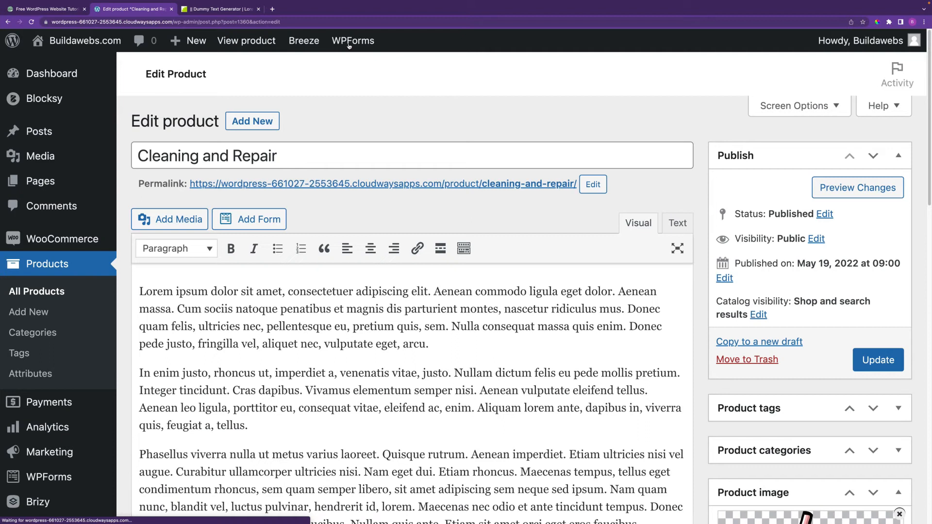
scroll(328, 402, down, 8)
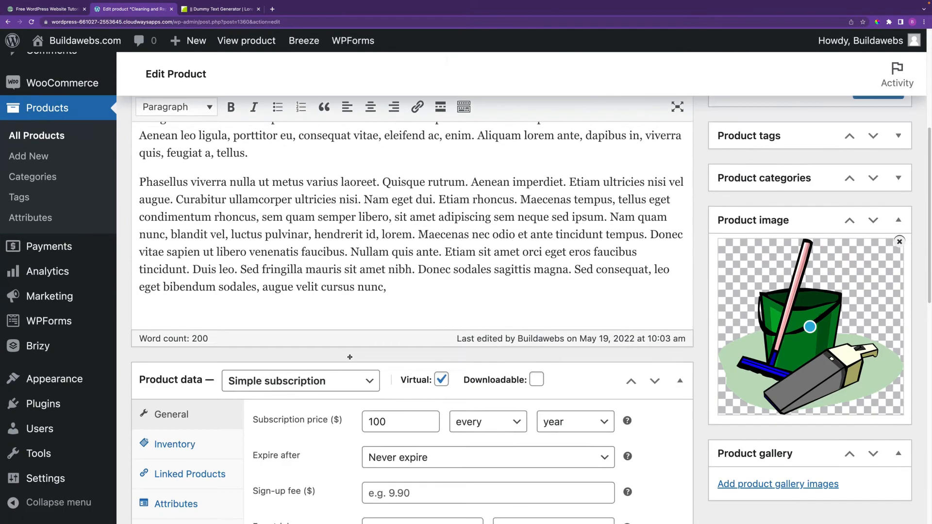
click(198, 294)
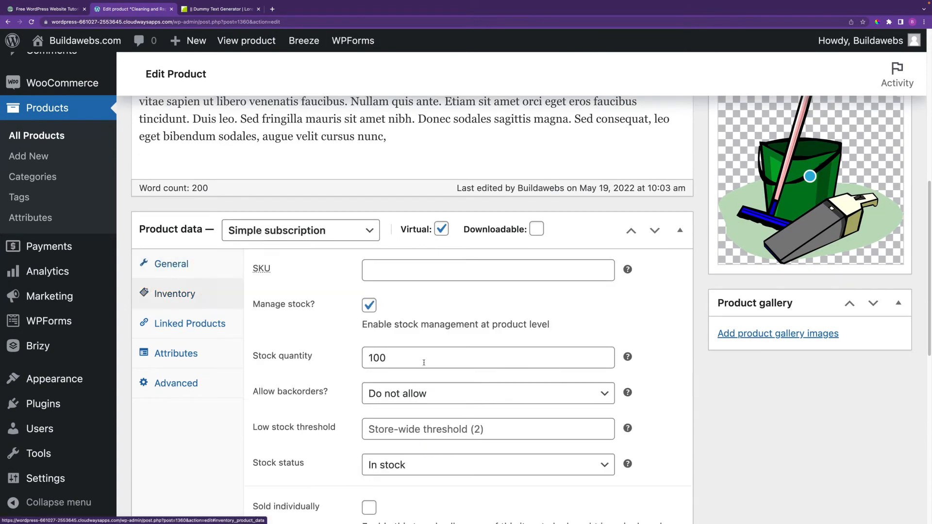
scroll(470, 407, down, 1)
click(368, 461)
scroll(703, 222, up, 3)
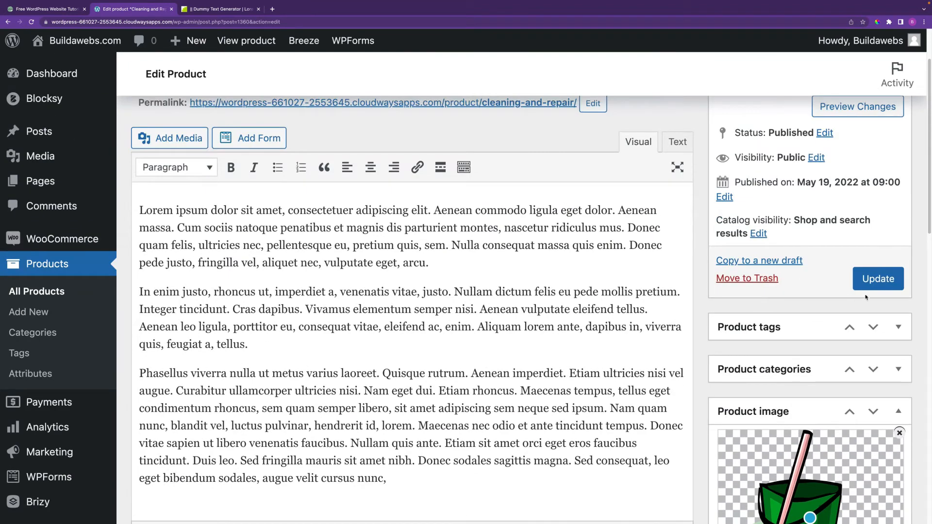
click(882, 279)
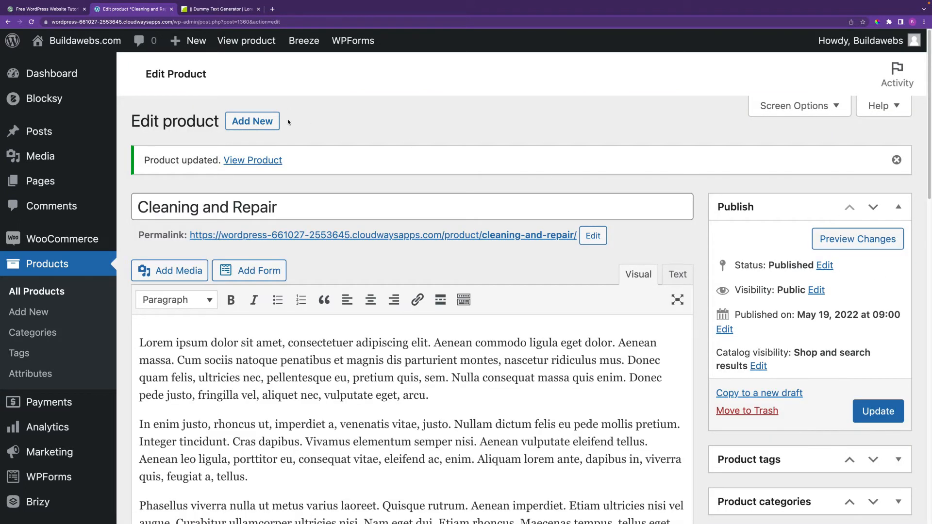
click(257, 160)
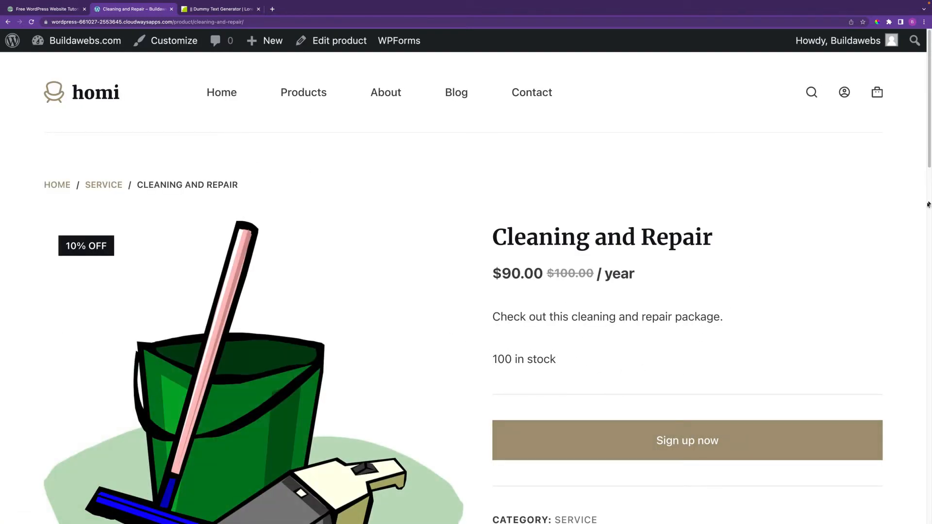
Scroll through the description and related products, then switch to the Brave browser window.
scroll(927, 184, down, 3)
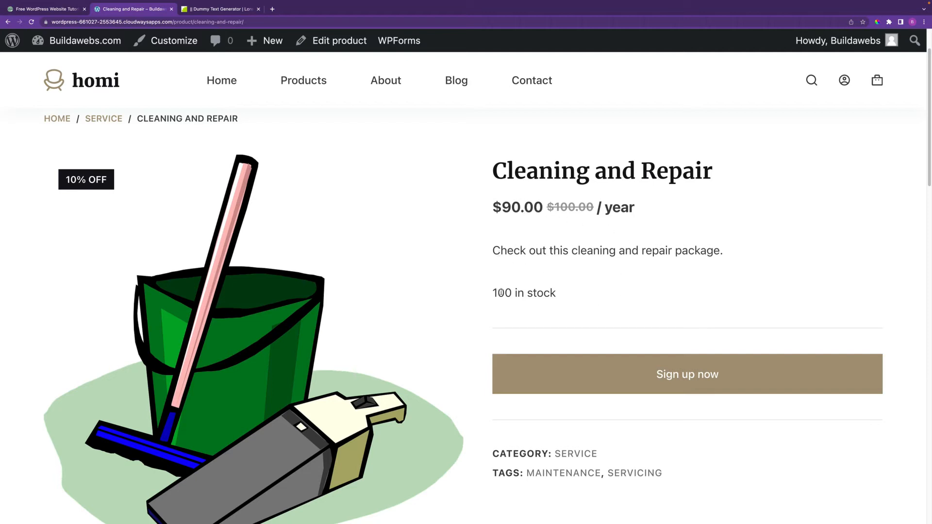
scroll(690, 327, down, 4)
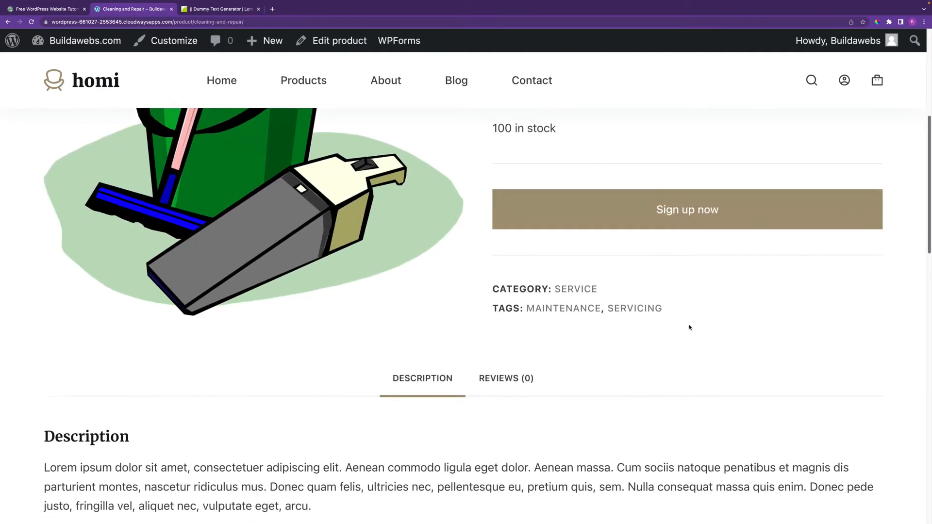
scroll(917, 280, down, 6)
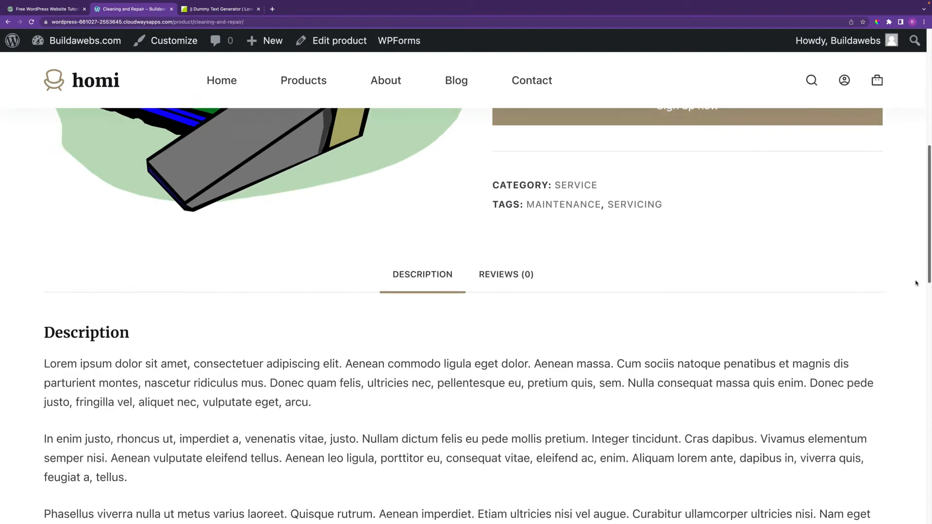
scroll(917, 316, down, 6)
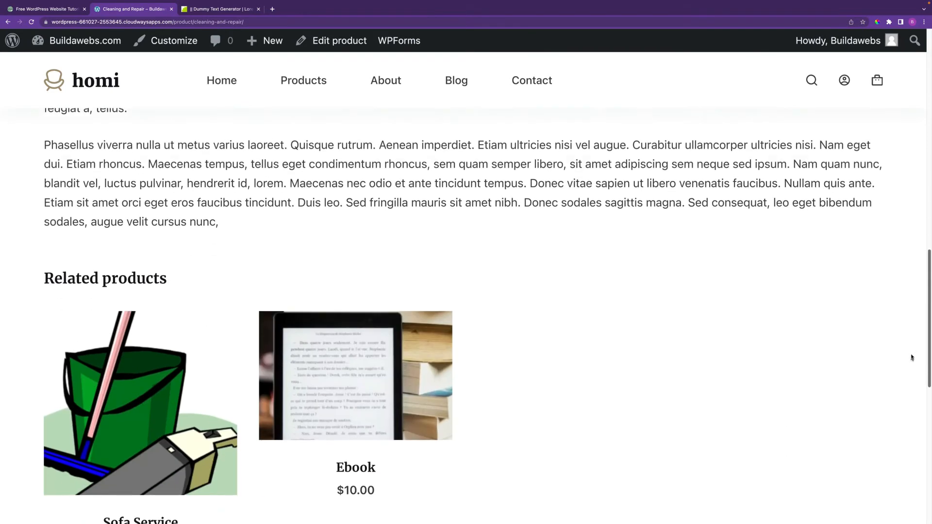
scroll(557, 319, up, 15)
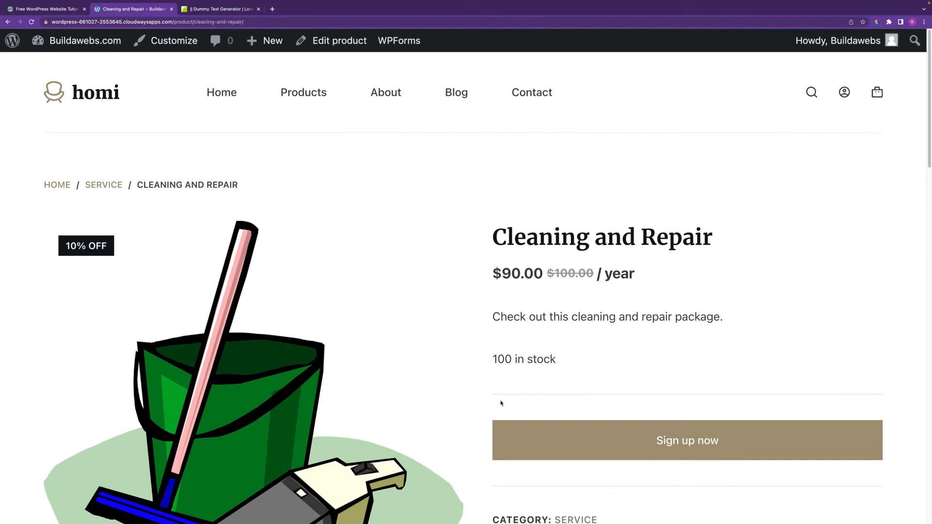
mouse_move(443, 515)
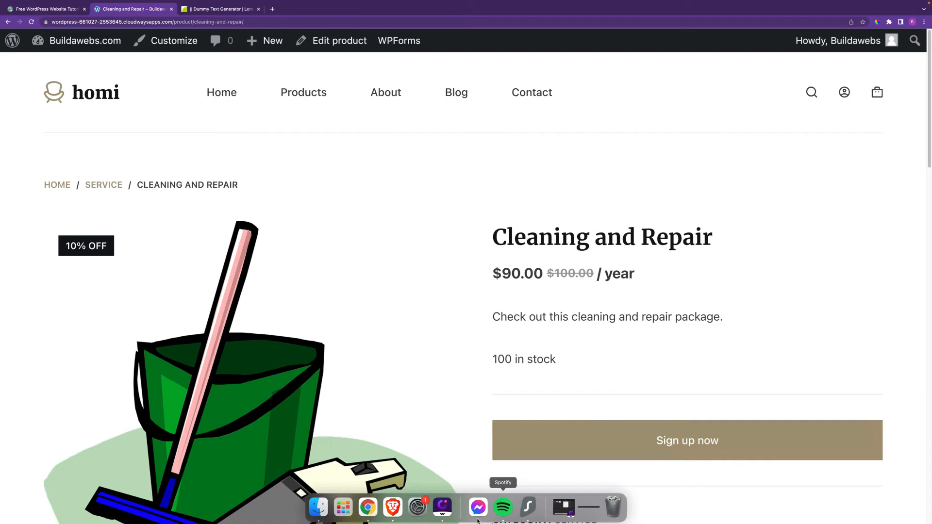
click(394, 508)
Sign up for the Cleaning and Repair subscription and view the cart.
click(382, 389)
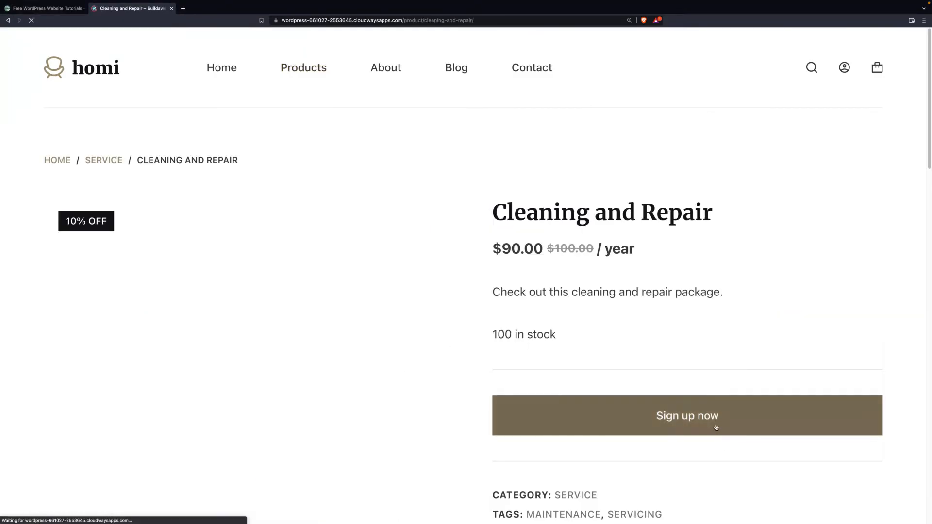
click(717, 428)
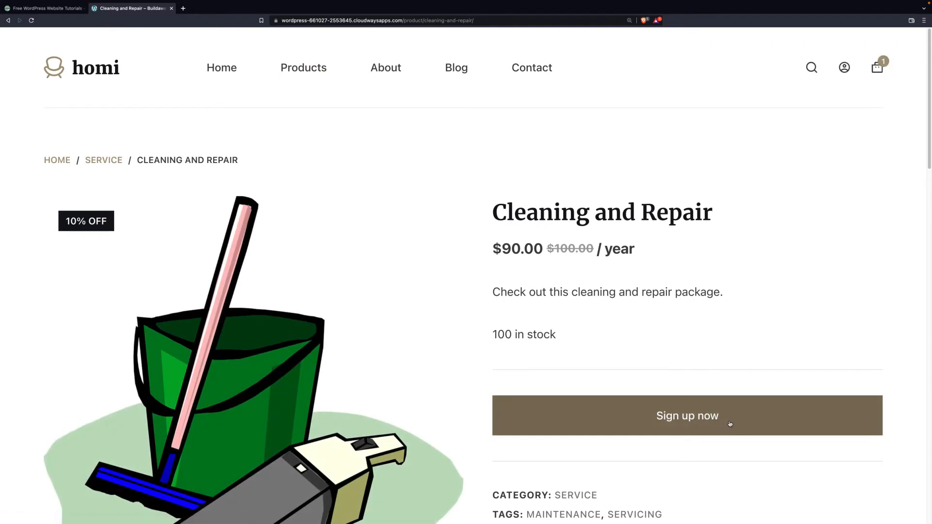
click(777, 418)
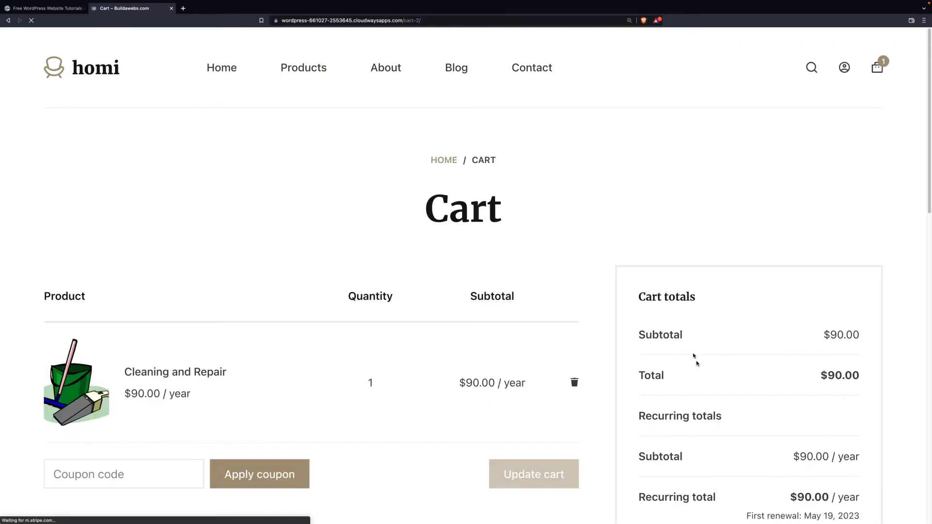
Proceed to checkout and review the billing form and the $90.00/year recurring total.
scroll(704, 350, down, 5)
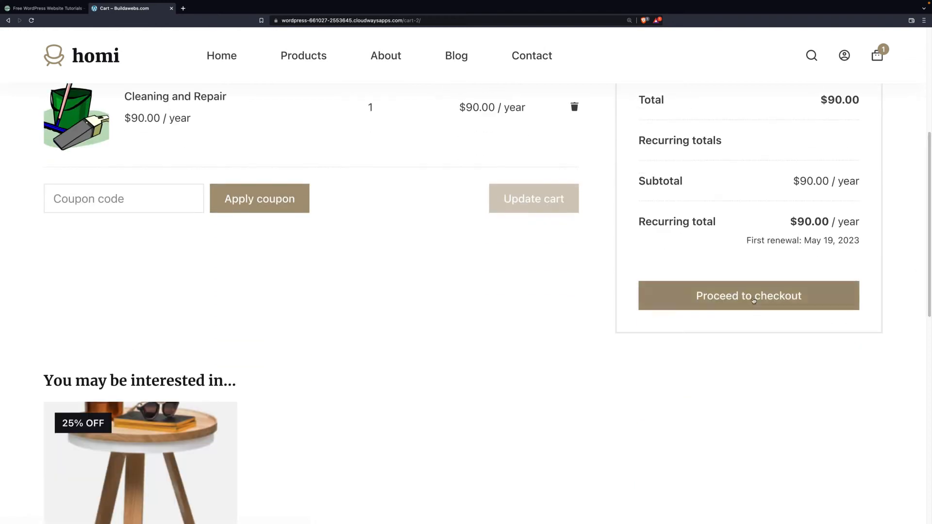
click(753, 301)
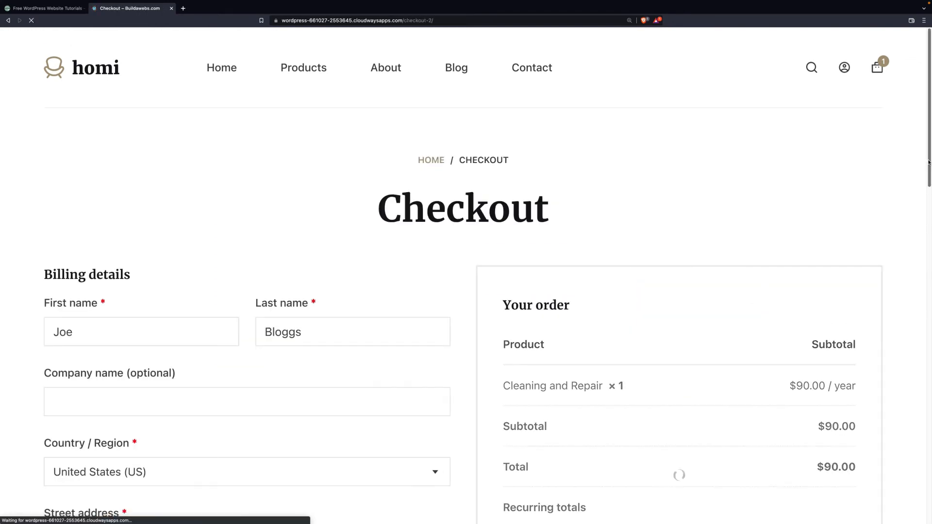
drag(929, 162, 920, 280)
scroll(920, 280, down, 2)
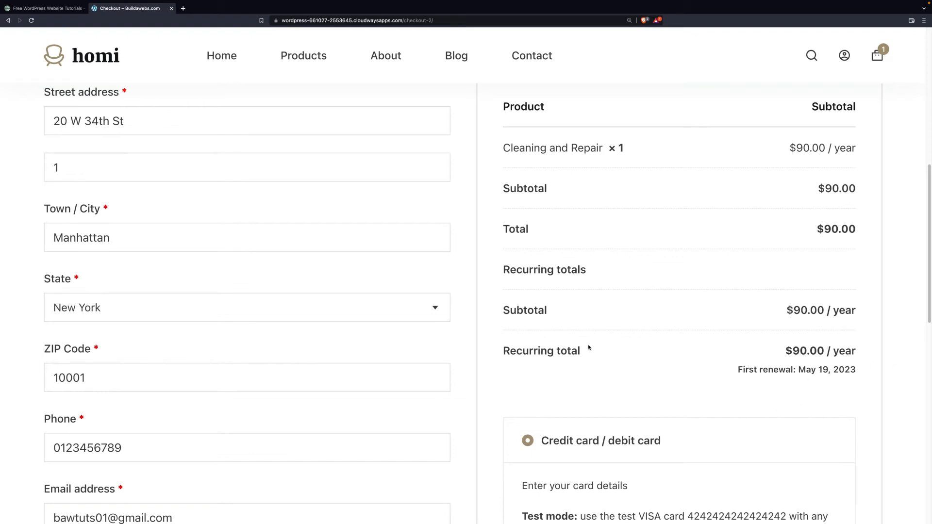
scroll(618, 339, down, 5)
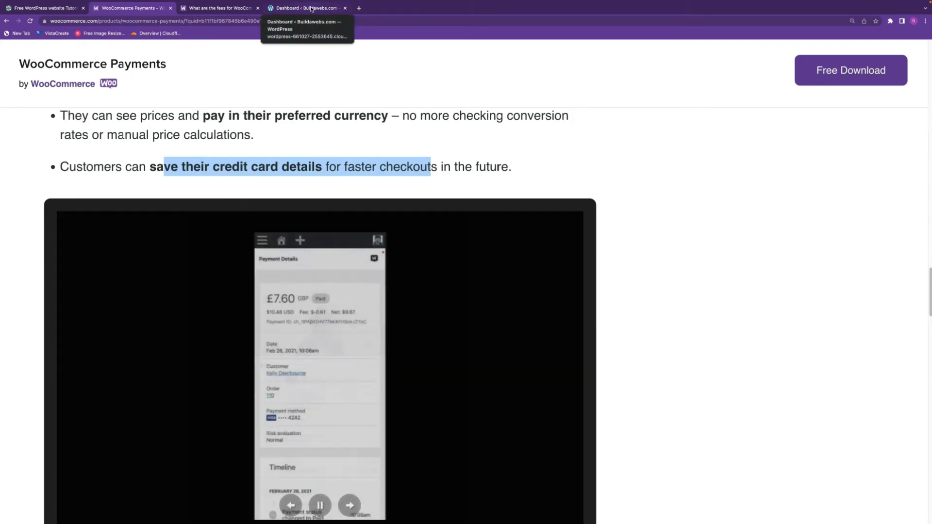
From the admin dashboard, open WooCommerce Settings > Payments and scroll to the payment methods list.
click(311, 9)
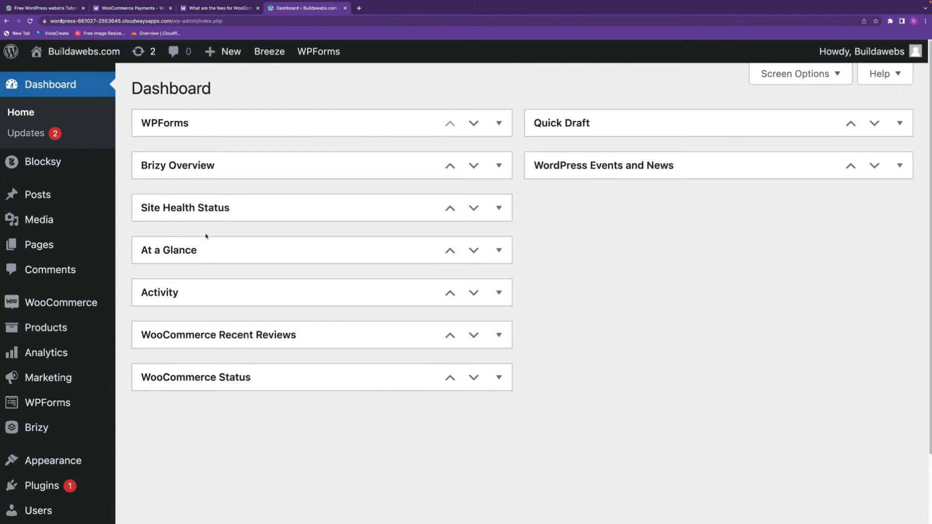
mouse_move(62, 305)
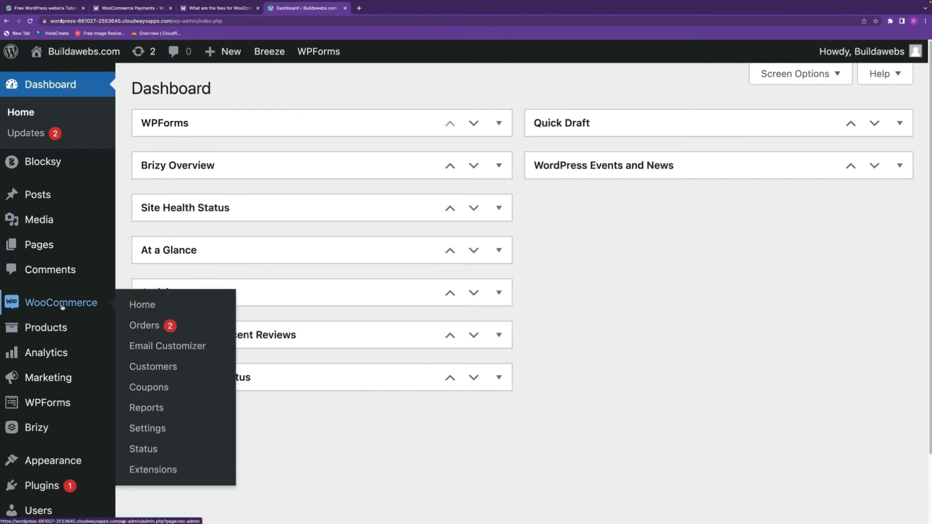
mouse_move(44, 485)
click(157, 432)
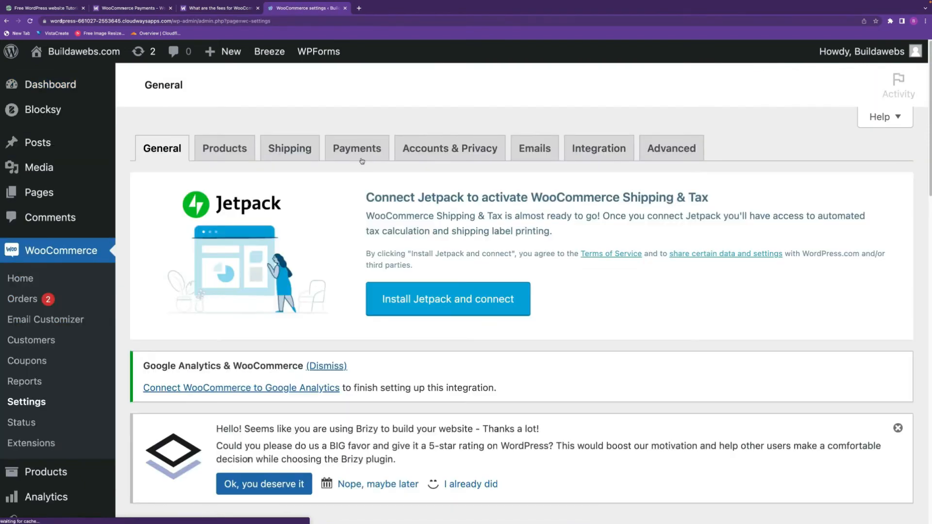
click(360, 157)
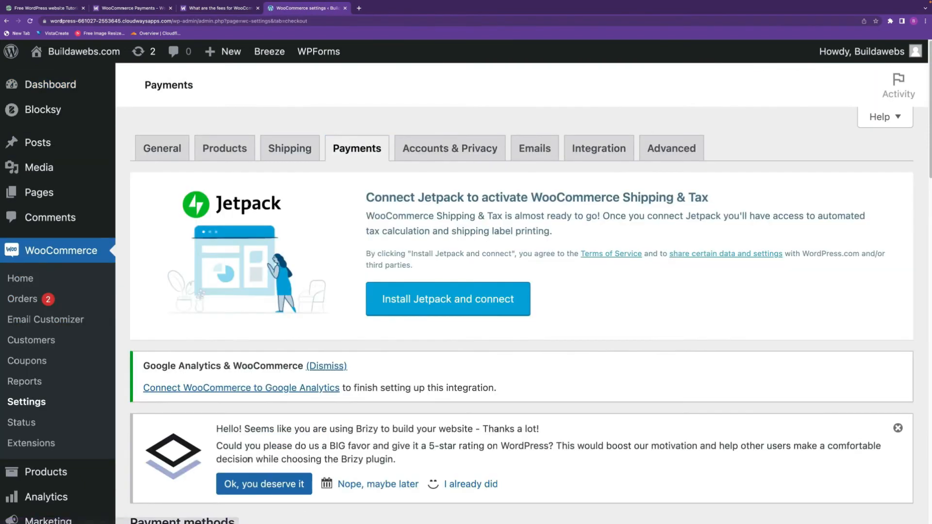
scroll(921, 260, down, 5)
scroll(921, 260, down, 4)
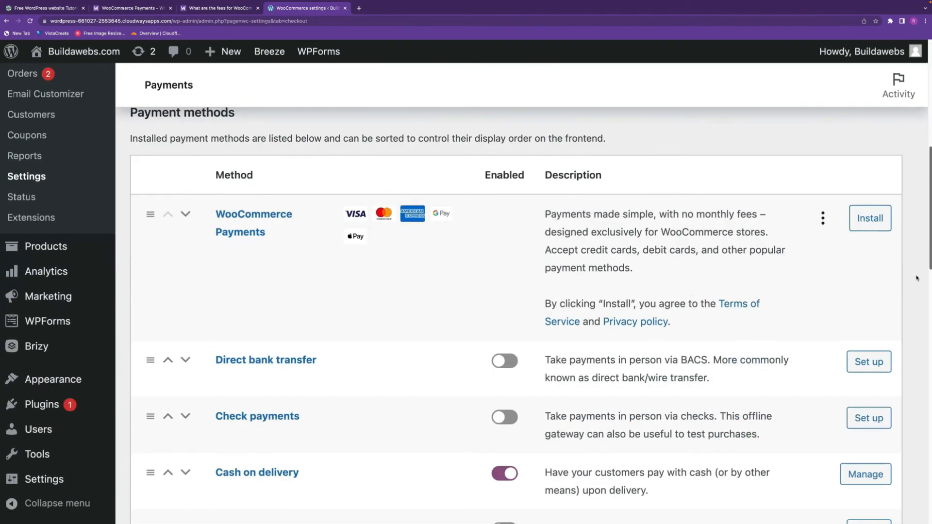
Install WooCommerce Payments and choose Finish setup on its Connect page.
click(875, 222)
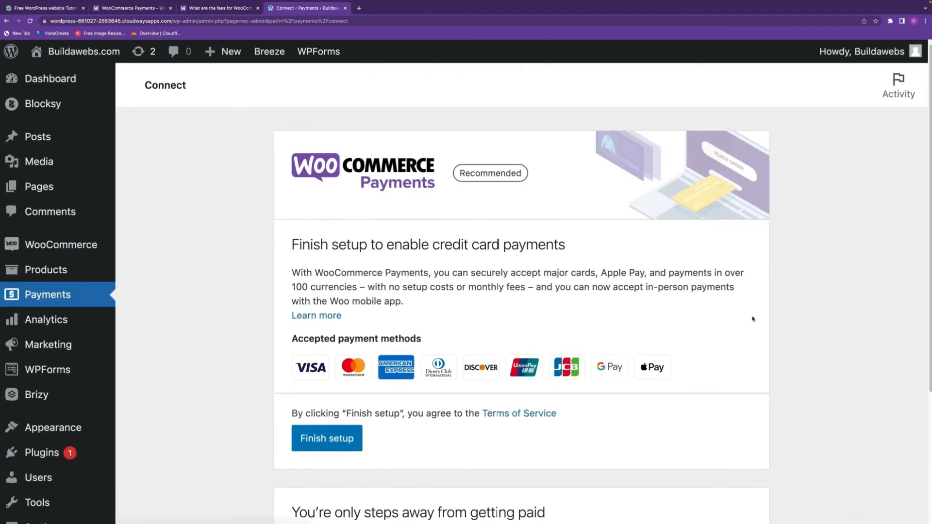
scroll(753, 323, down, 3)
drag(926, 252, 927, 270)
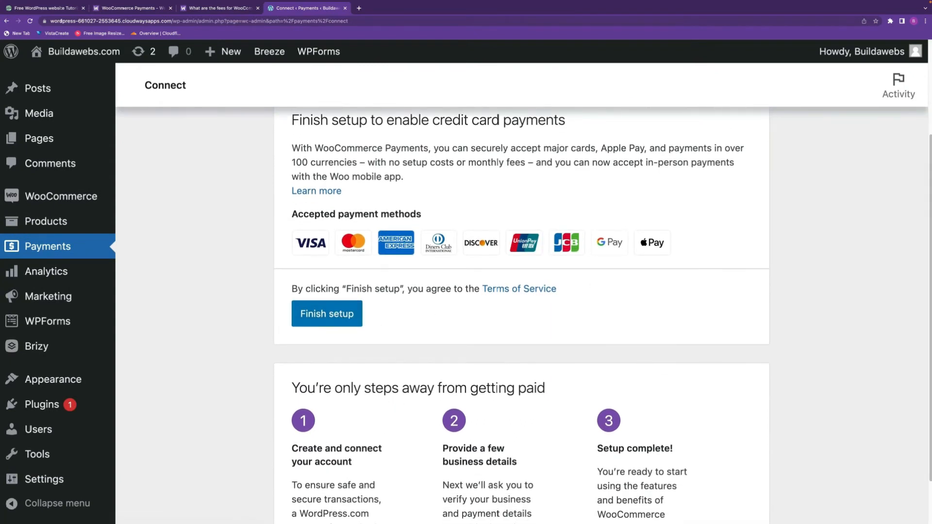
scroll(596, 406, down, 1)
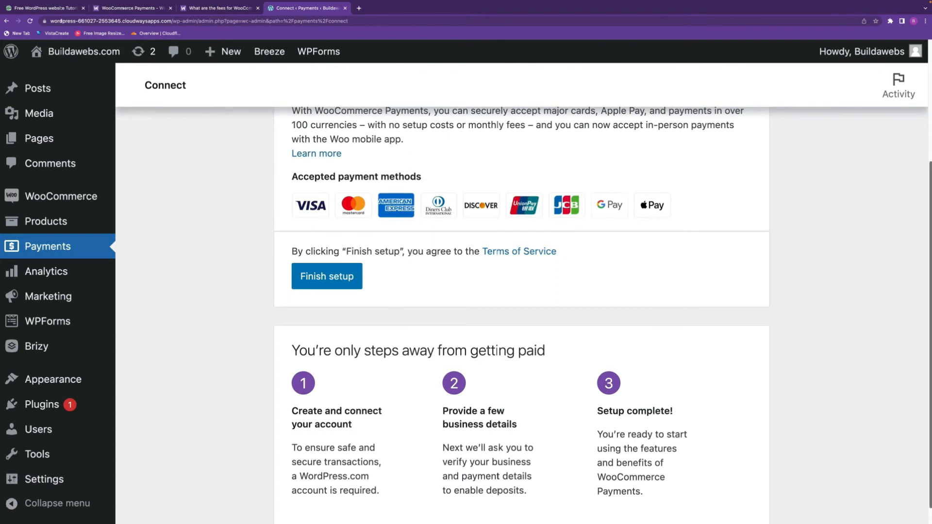
scroll(857, 223, up, 1)
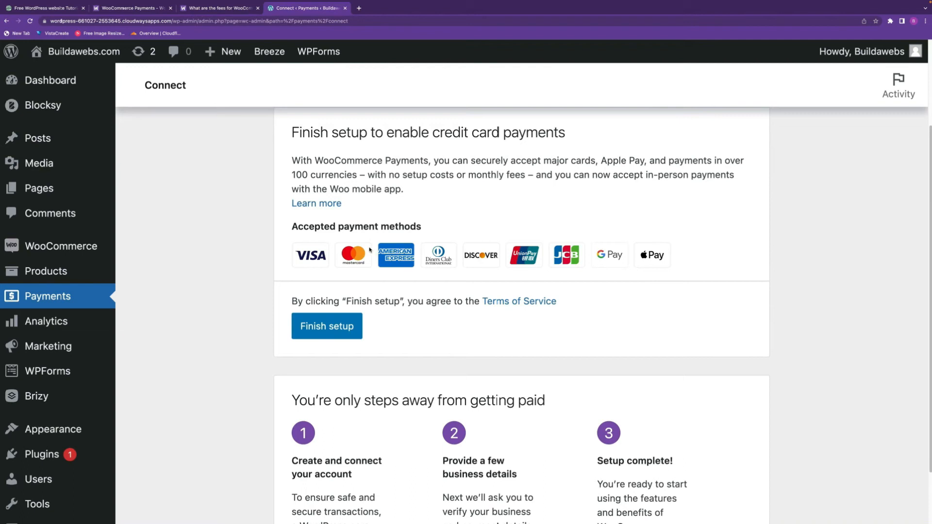
click(333, 332)
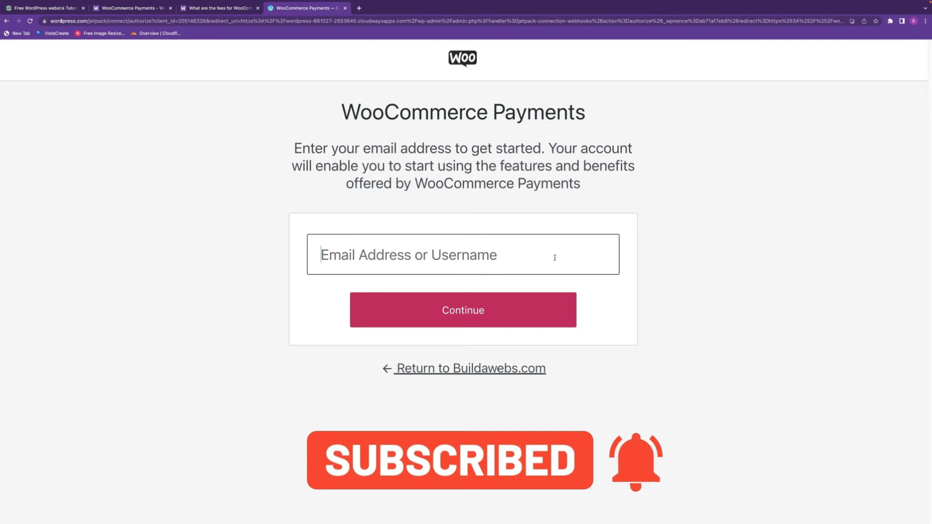
Enter the account e-mail, continue, and use the e-mail's name part as the username.
key(ctrl+v)
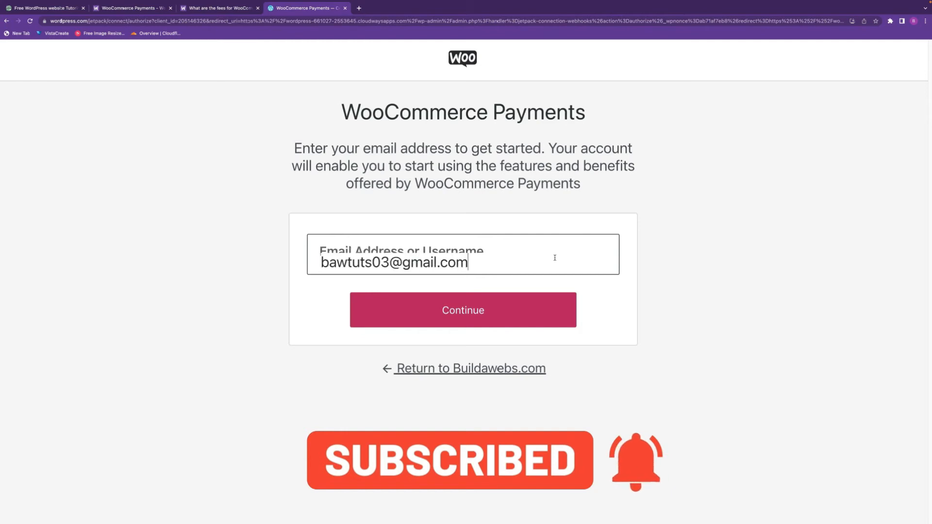
click(472, 313)
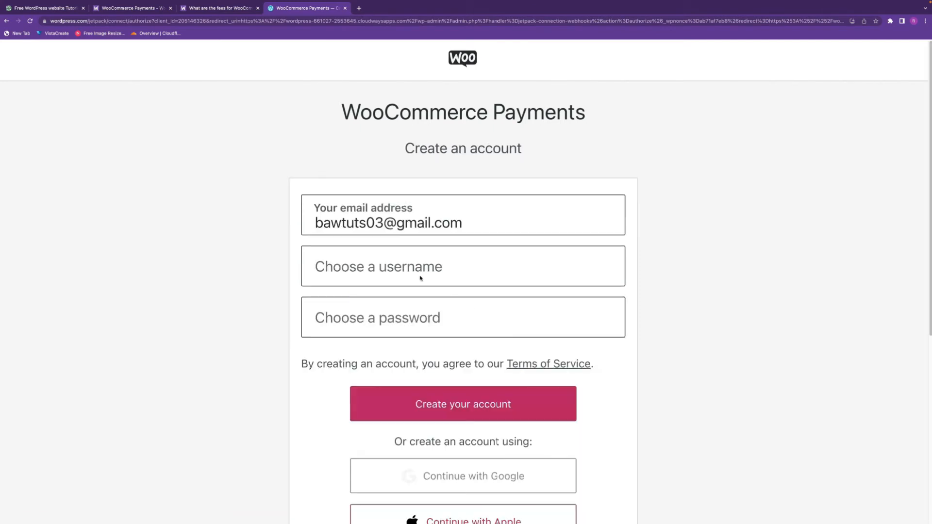
drag(365, 223, 324, 216)
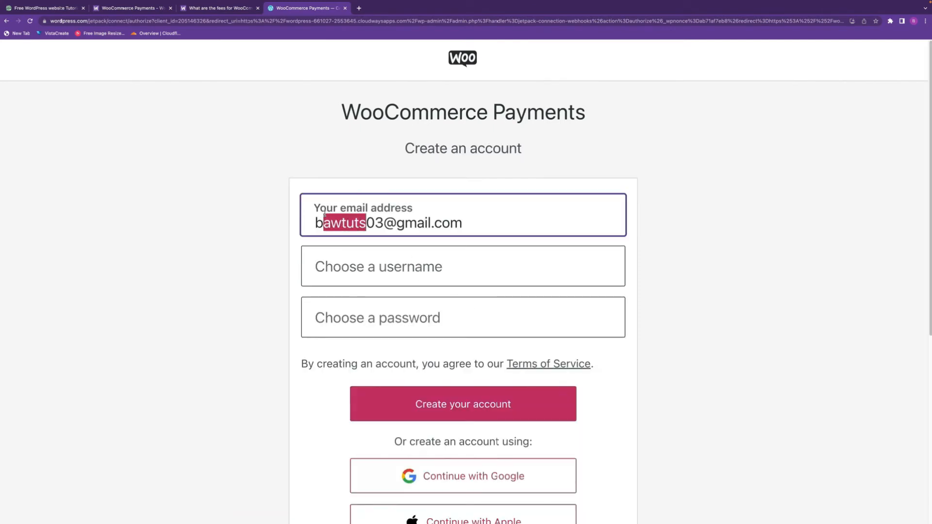
drag(384, 223, 277, 218)
key(super+c)
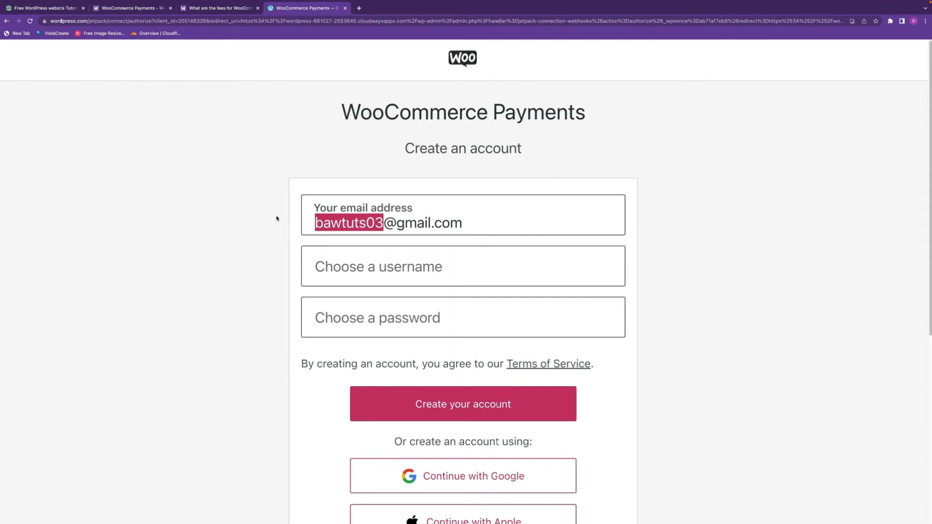
click(329, 267)
key(super+v)
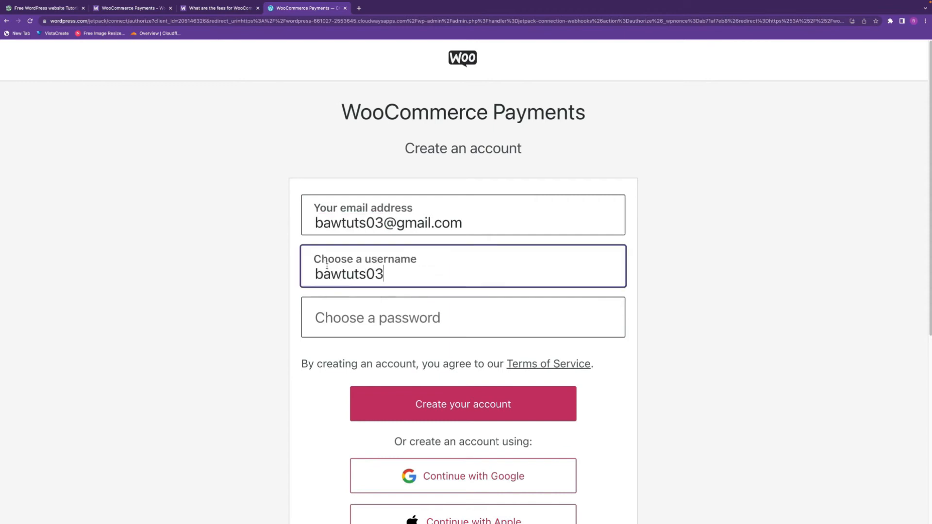
Enter the account password and create the WordPress.com account.
click(366, 318)
text(••••••)
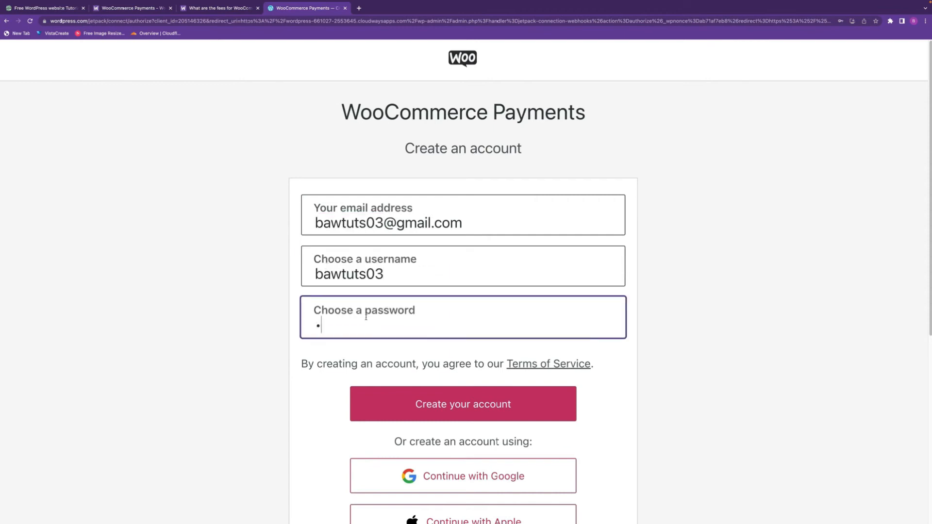
text(••••••••)
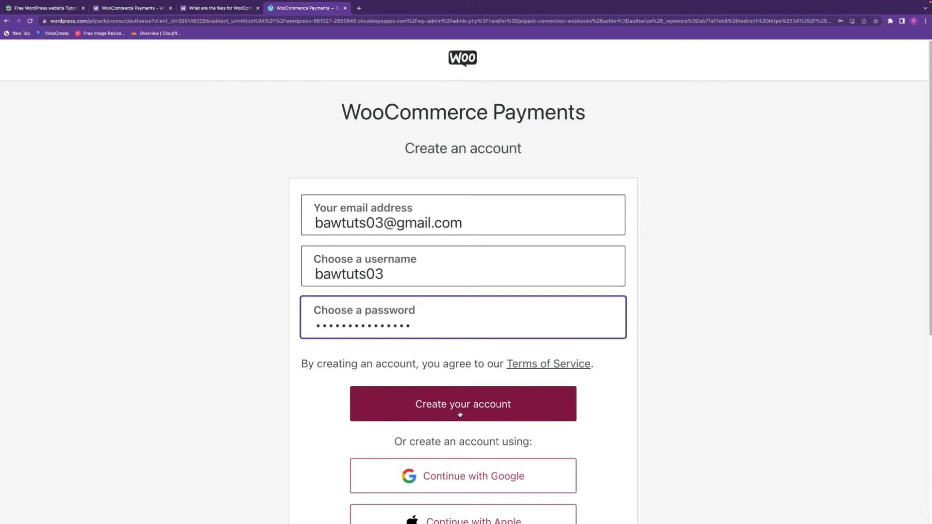
scroll(516, 488, down, 2)
scroll(531, 470, down, 3)
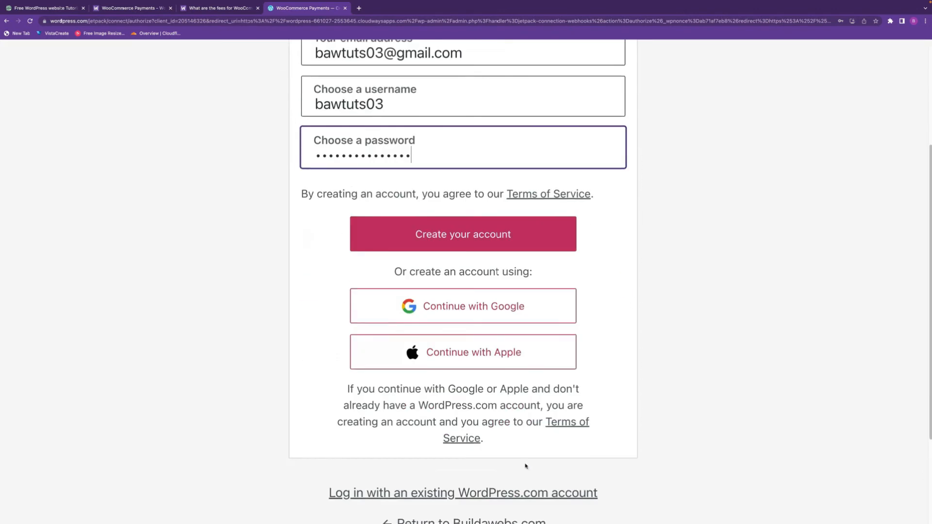
scroll(525, 466, up, 1)
click(486, 292)
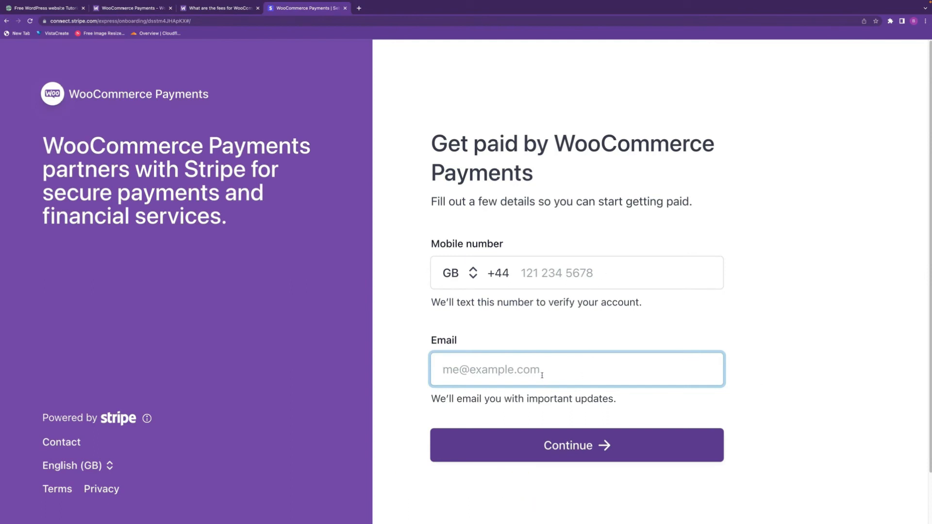
Verify the phone with the SMS code and set the business country to United Kingdom.
click(588, 442)
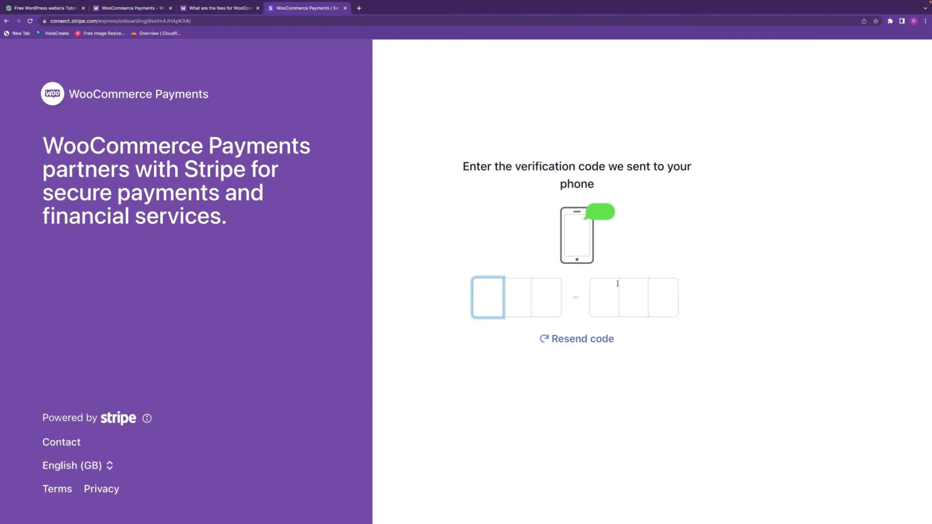
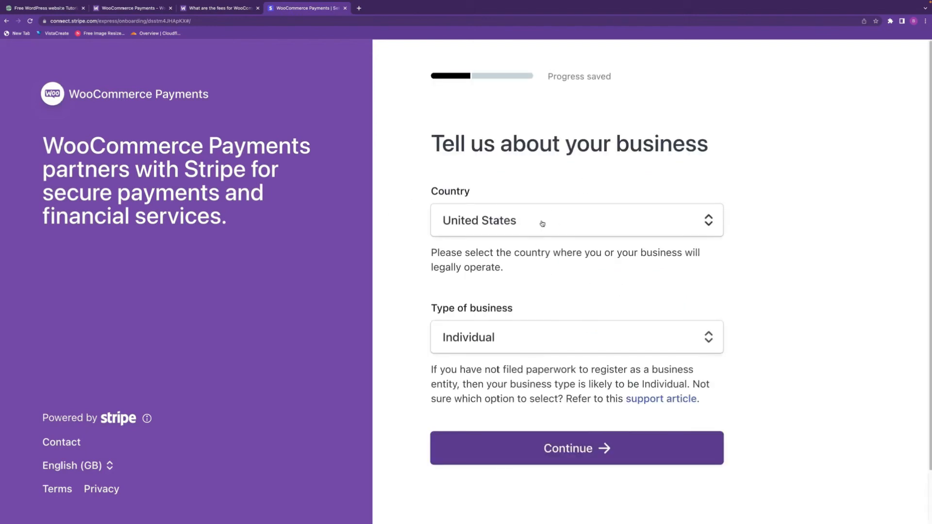
click(542, 224)
click(540, 205)
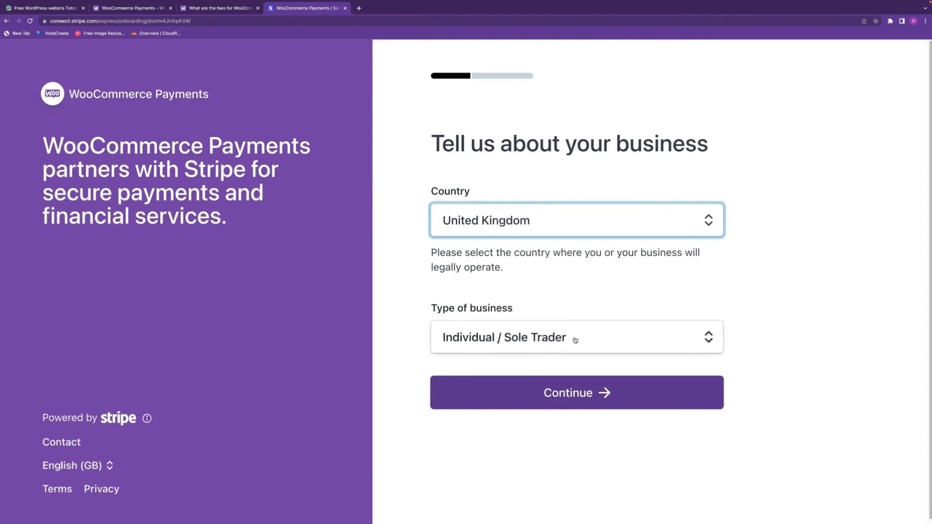
Set the business type to Individual / Sole Trader and submit the business details.
click(575, 341)
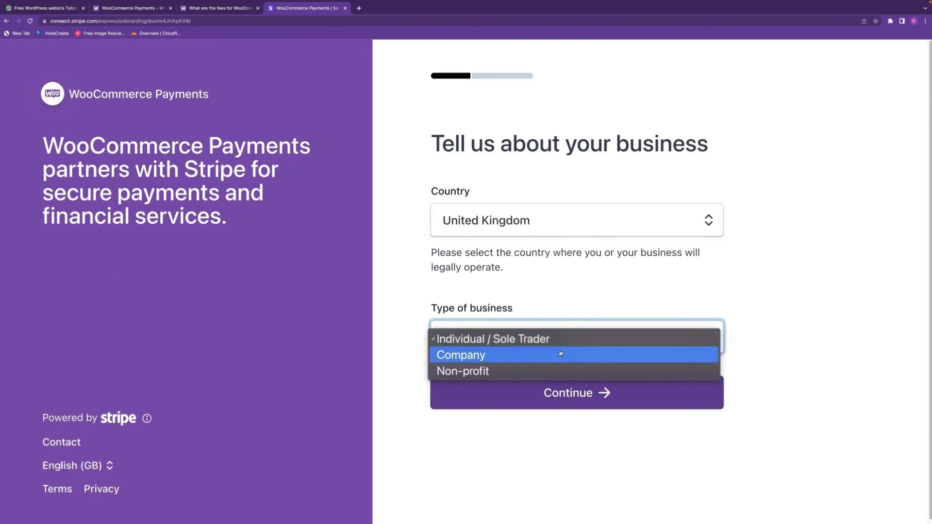
click(560, 354)
click(543, 425)
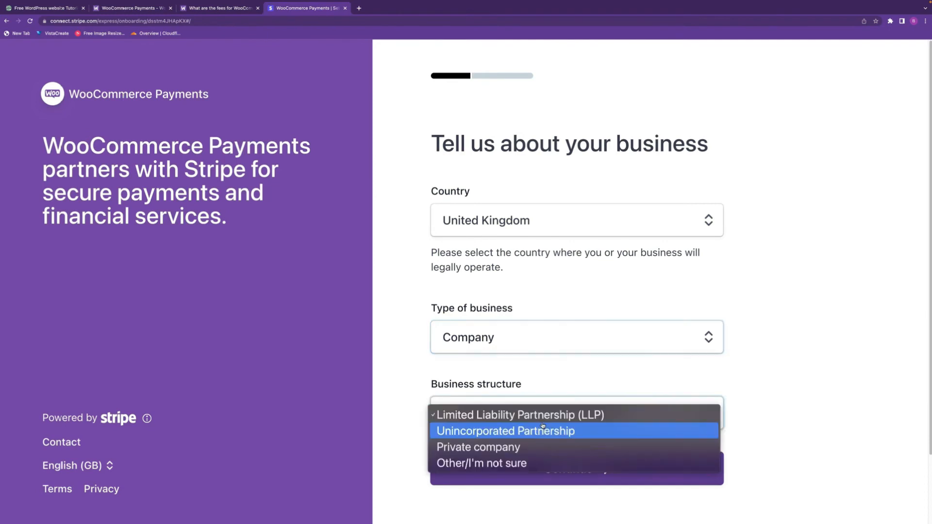
click(735, 417)
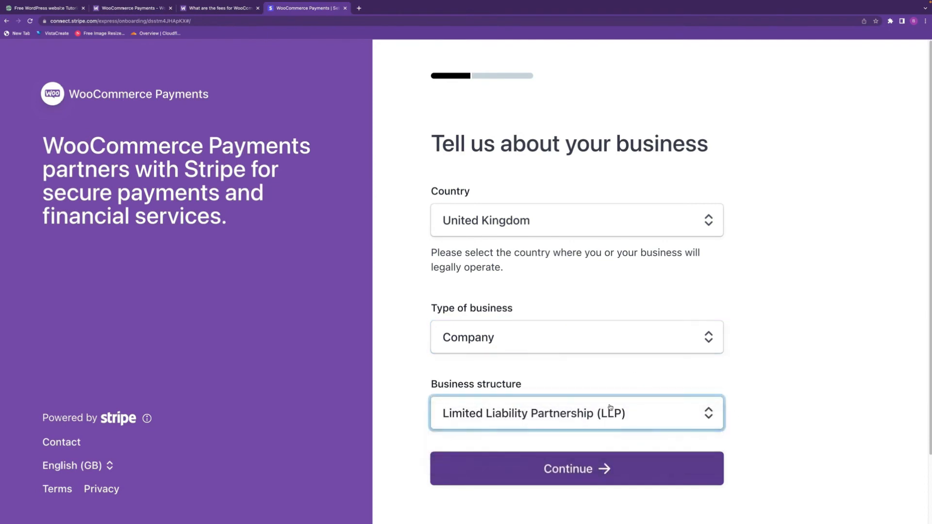
click(555, 350)
click(546, 355)
click(542, 340)
click(522, 306)
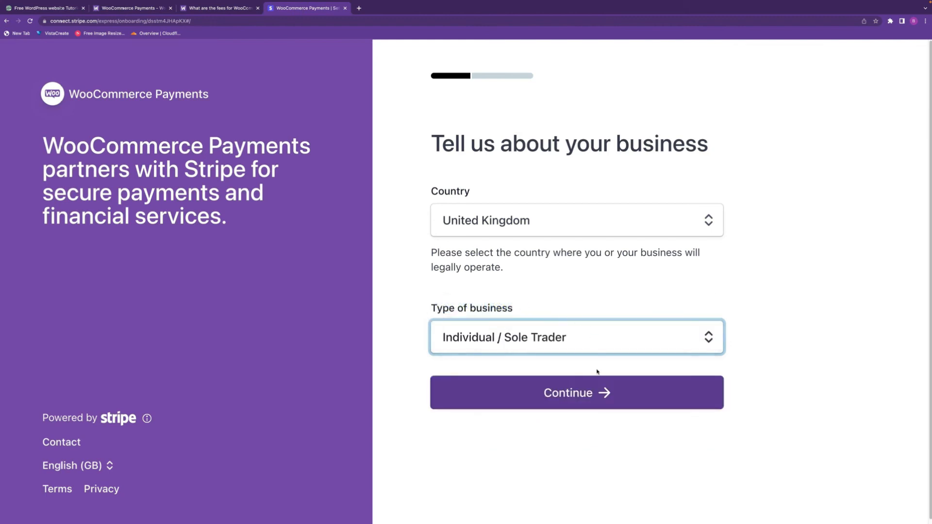
click(578, 398)
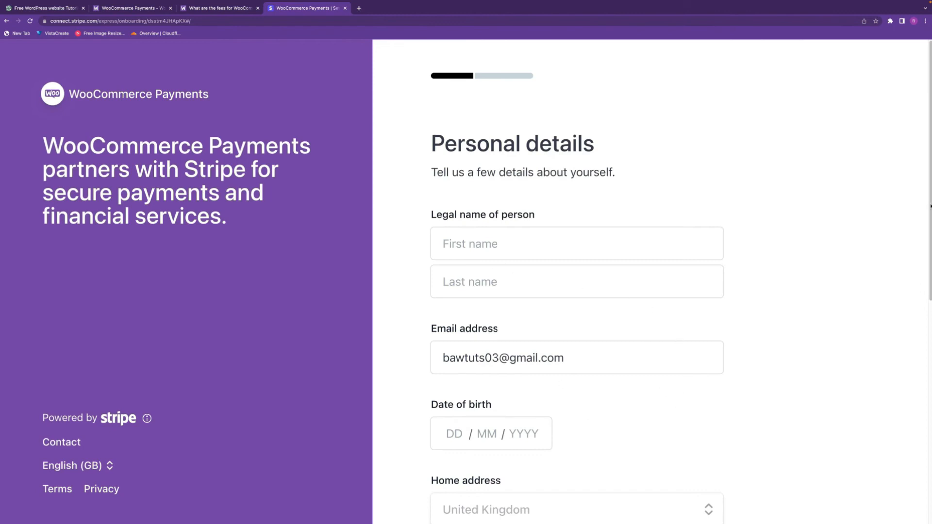
drag(930, 207, 923, 403)
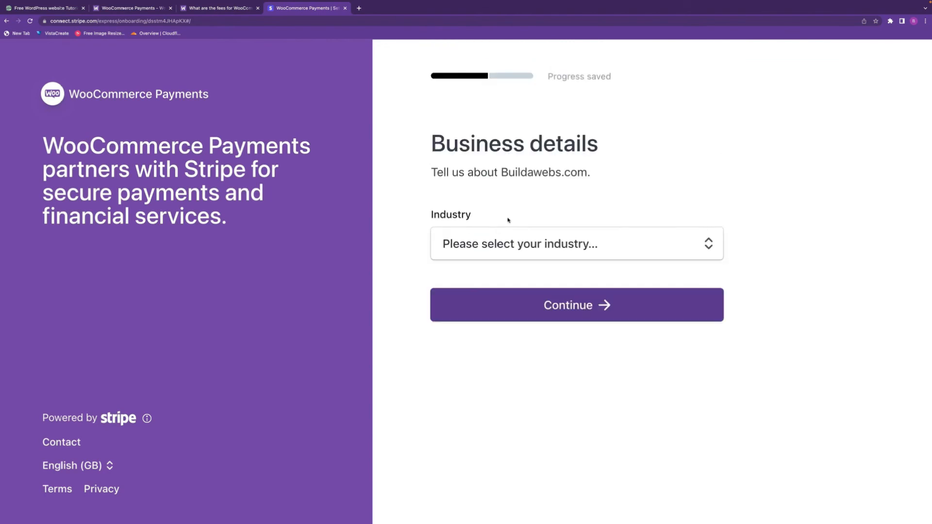
Pick Clothing and accessories as the store's industry in Stripe onboarding and continue.
click(566, 242)
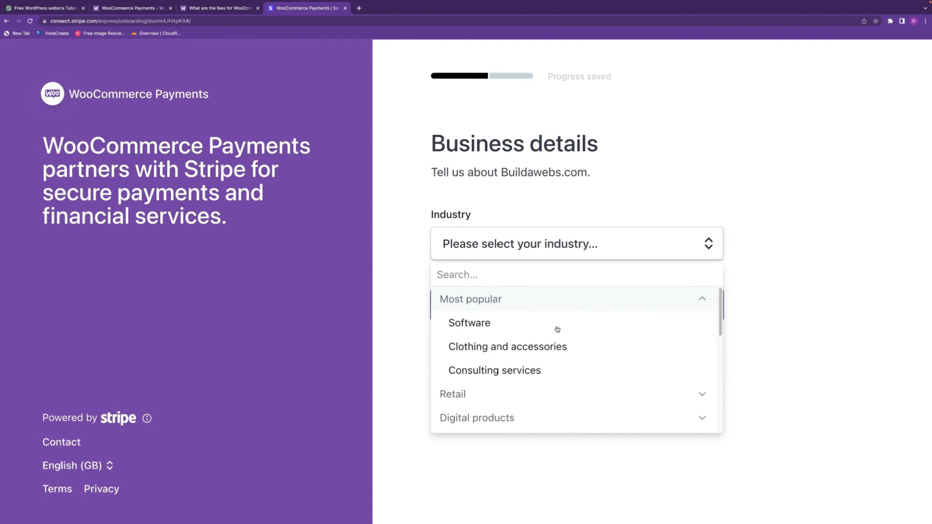
click(540, 354)
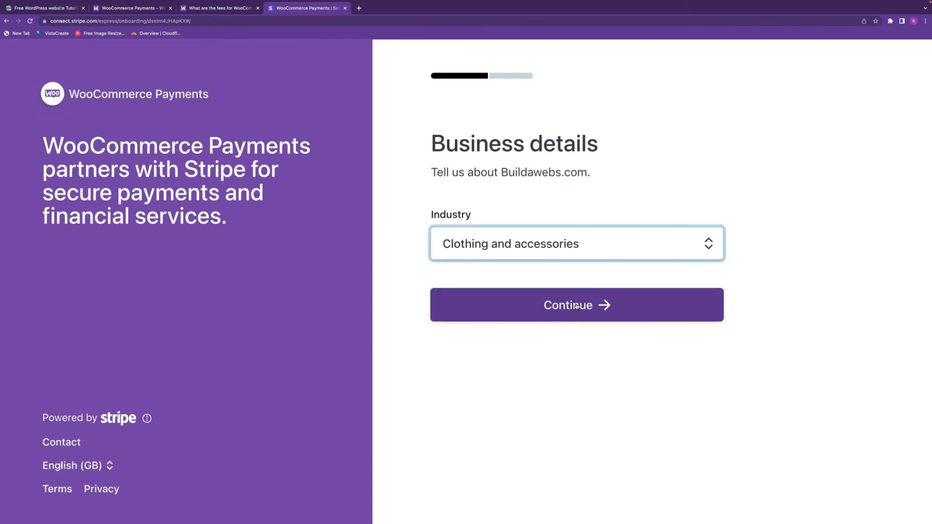
click(576, 306)
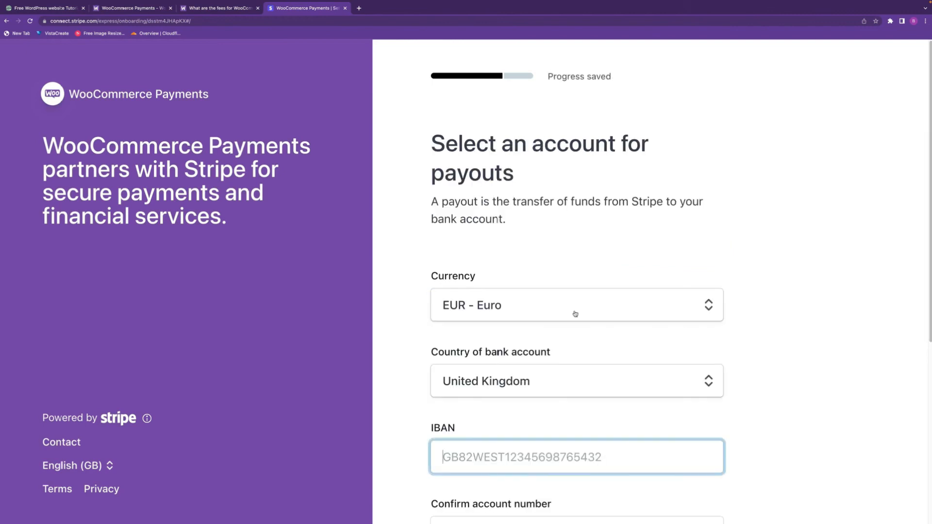
Change the Stripe payout currency to GBP - British Pound and save the payout bank details.
click(575, 313)
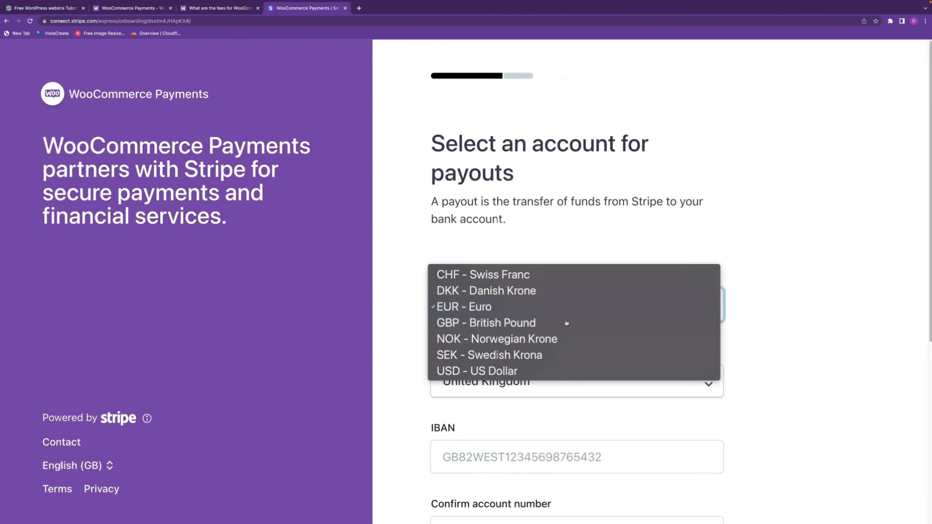
click(567, 322)
click(568, 313)
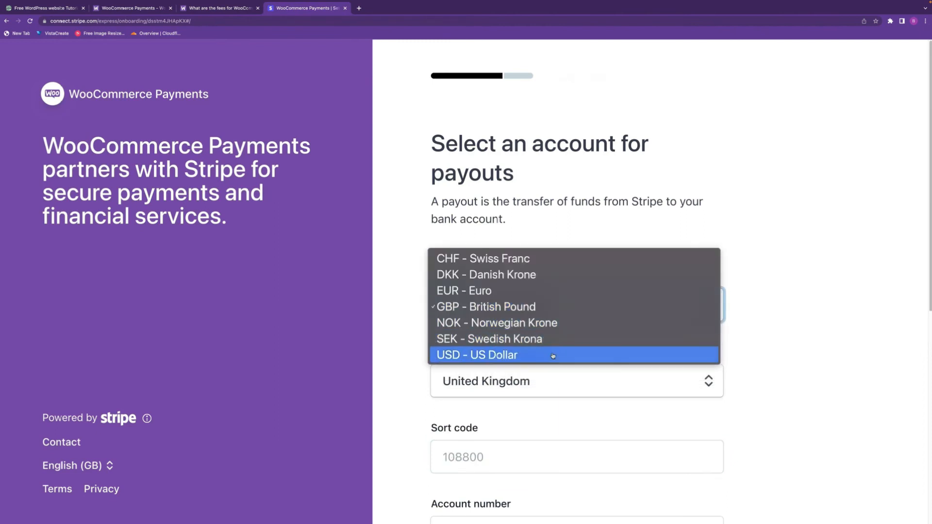
click(785, 314)
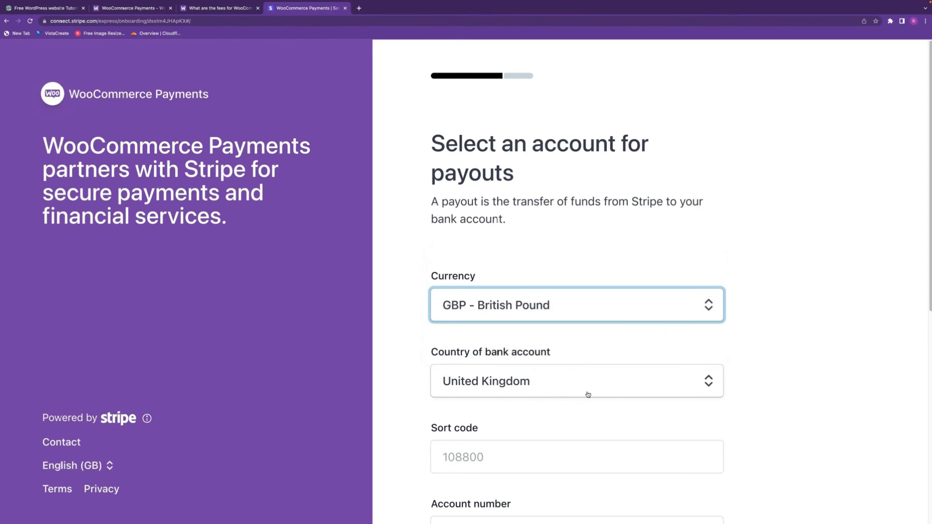
scroll(591, 395, down, 3)
scroll(568, 333, down, 3)
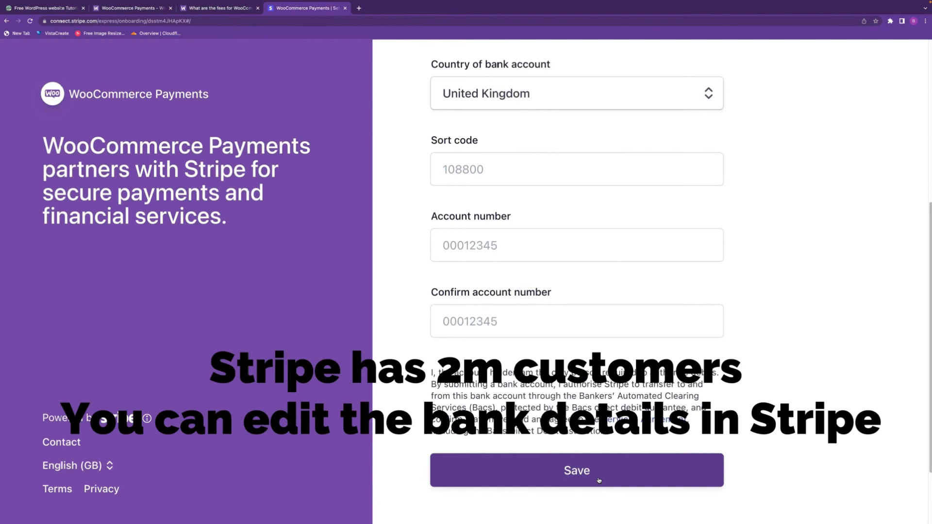
click(599, 480)
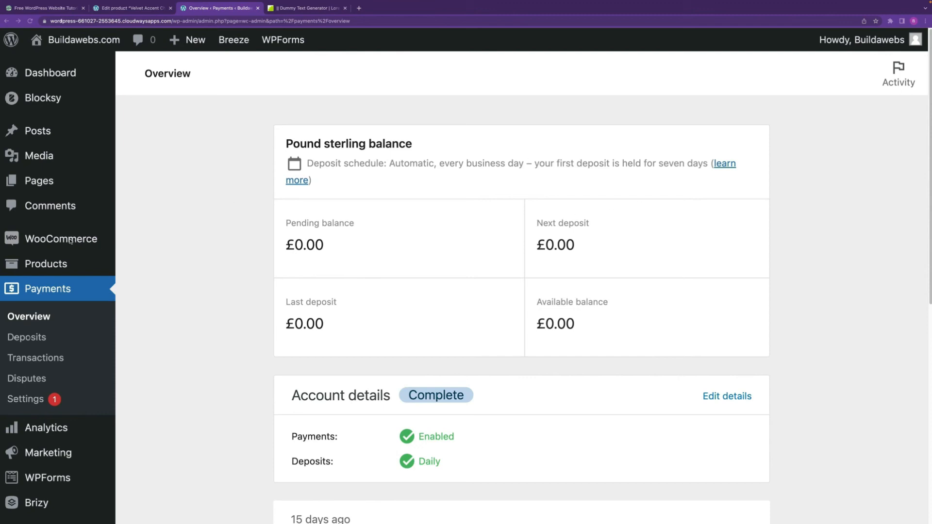
Tick 'Enable test mode' in WooCommerce Settings > Payments and save the changes.
mouse_move(72, 240)
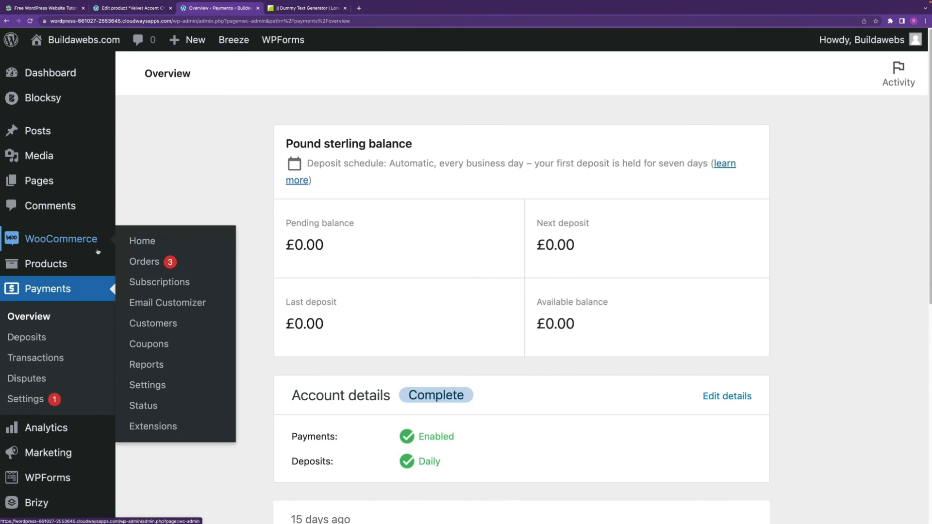
click(150, 386)
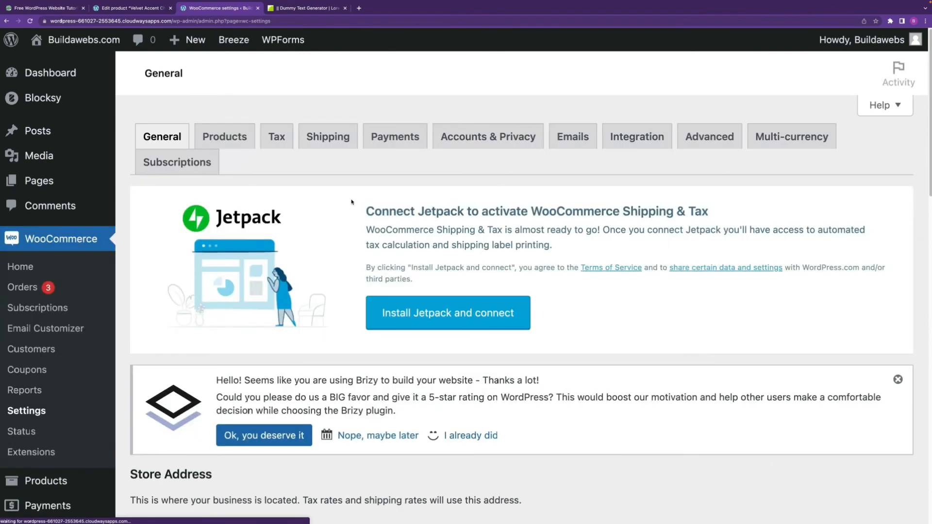
click(372, 145)
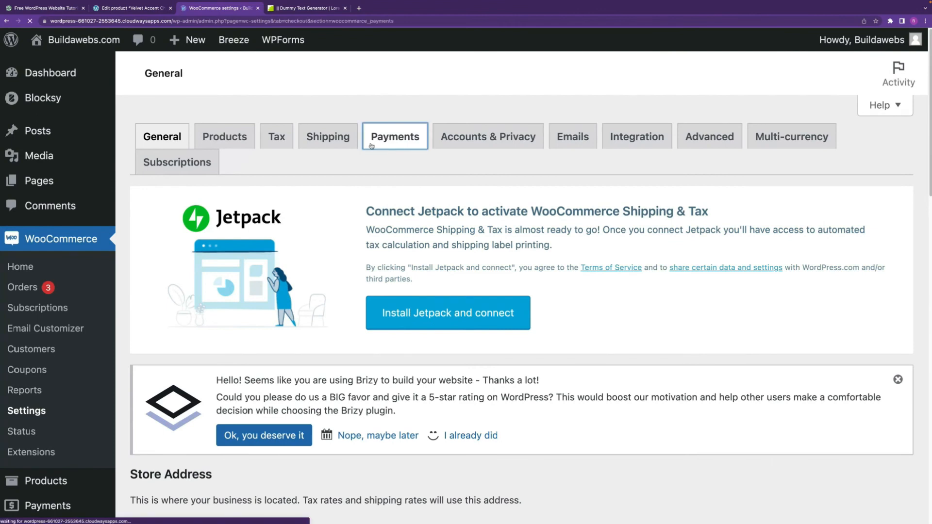
scroll(518, 404, down, 4)
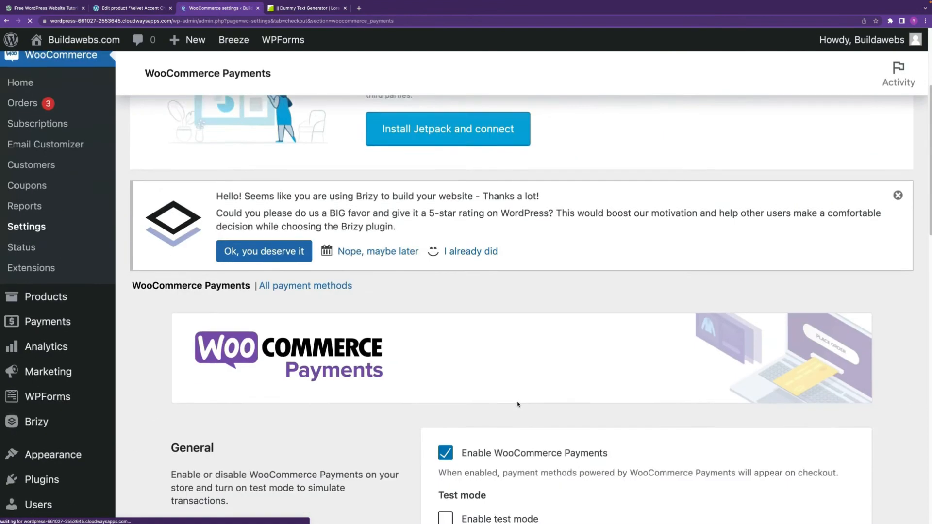
scroll(518, 404, down, 3)
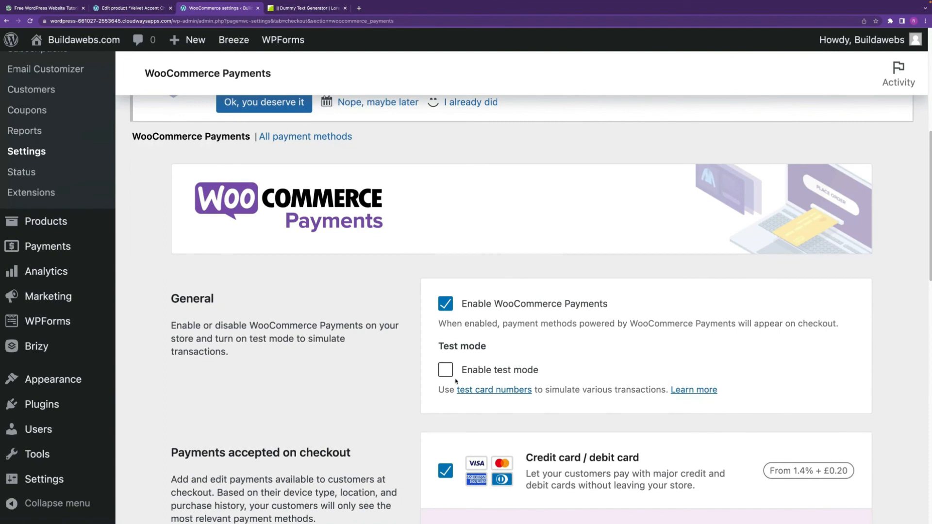
click(446, 370)
drag(931, 246, 931, 488)
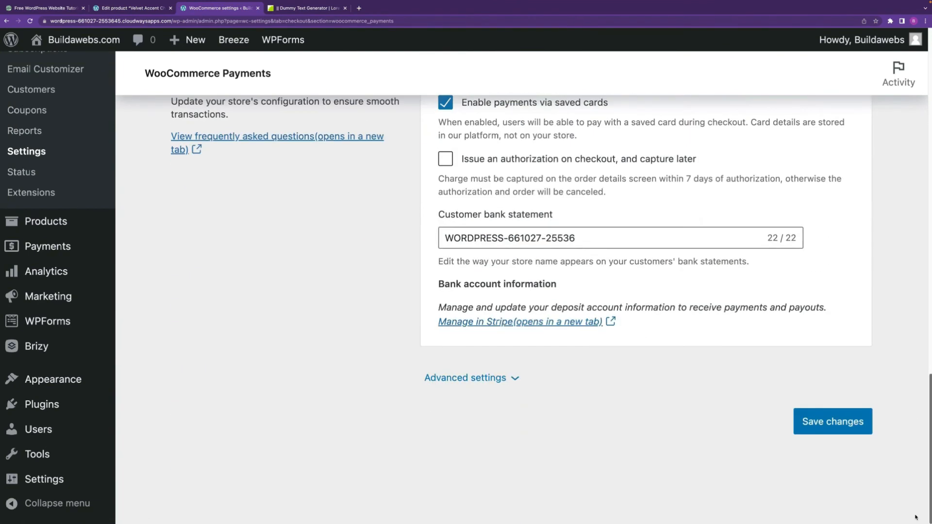
click(843, 424)
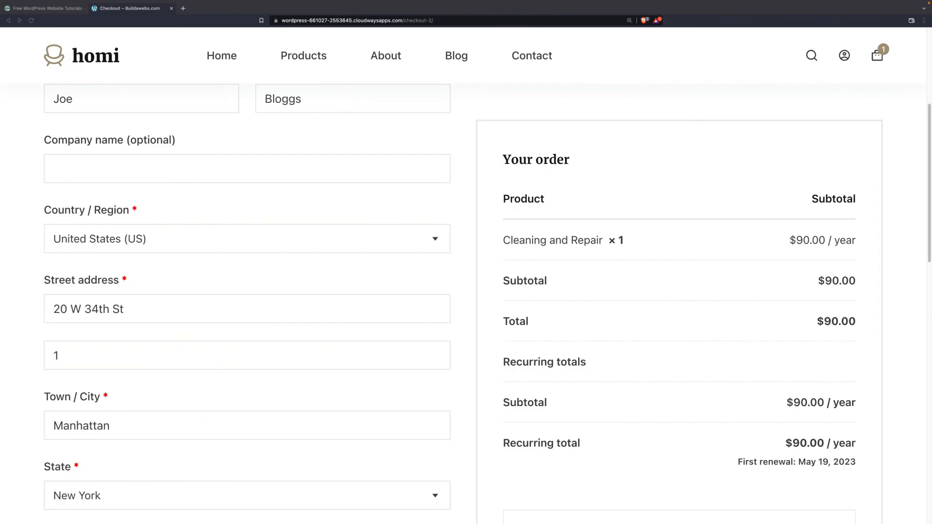
Pay with the pasted test card number, expiry 12/22 and CVC 123, and place the subscription order.
drag(930, 204, 929, 354)
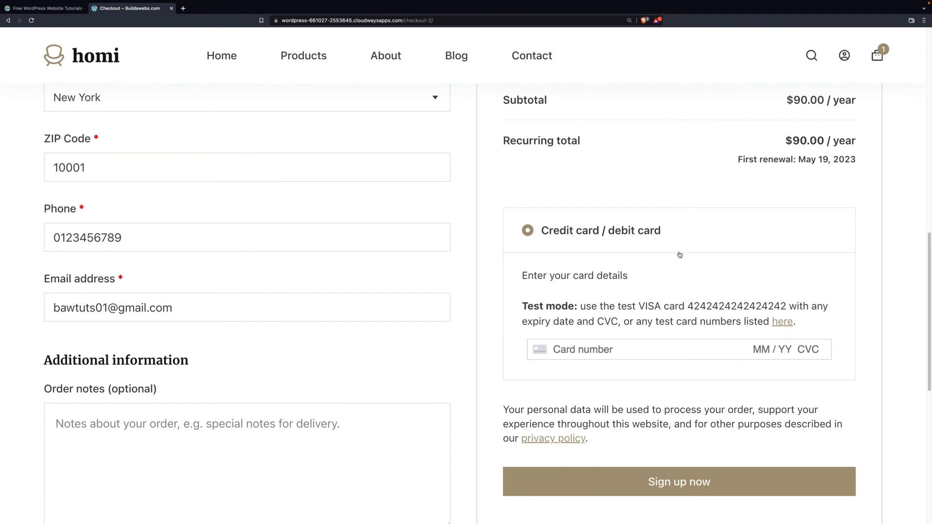
drag(689, 306, 784, 306)
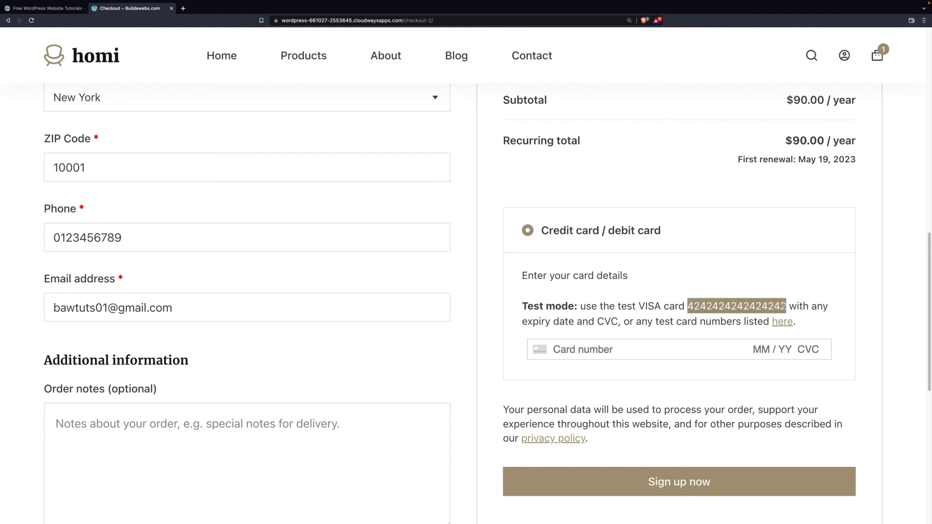
click(620, 349)
key(ctrl+v)
text(12 / )
text(22 )
text(123)
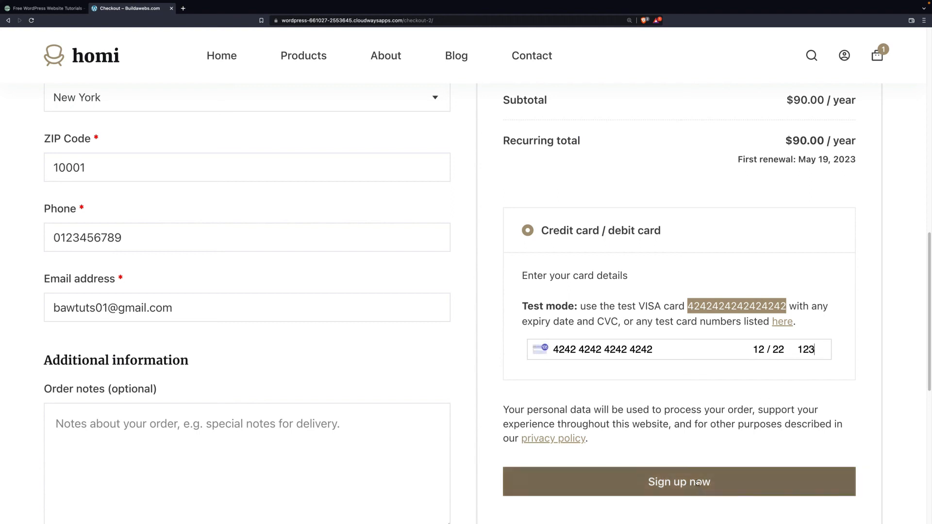
click(696, 482)
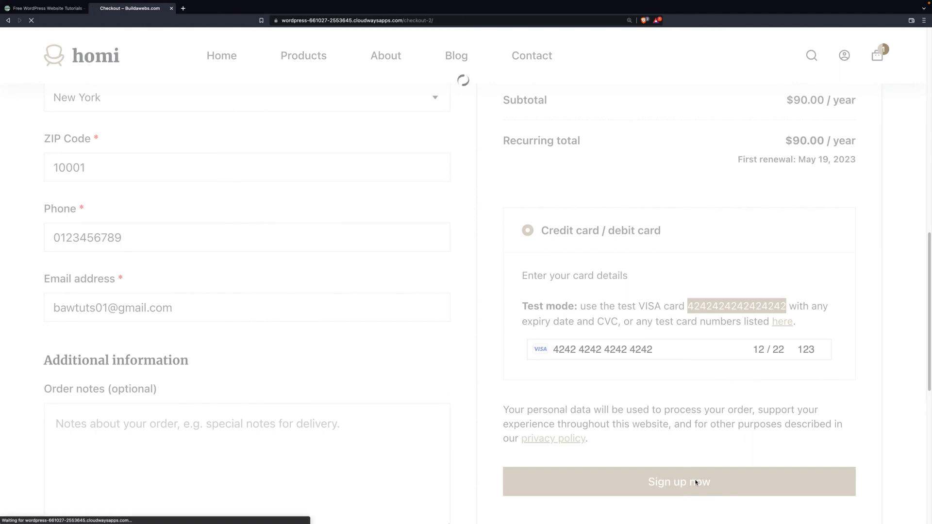
drag(928, 143, 911, 270)
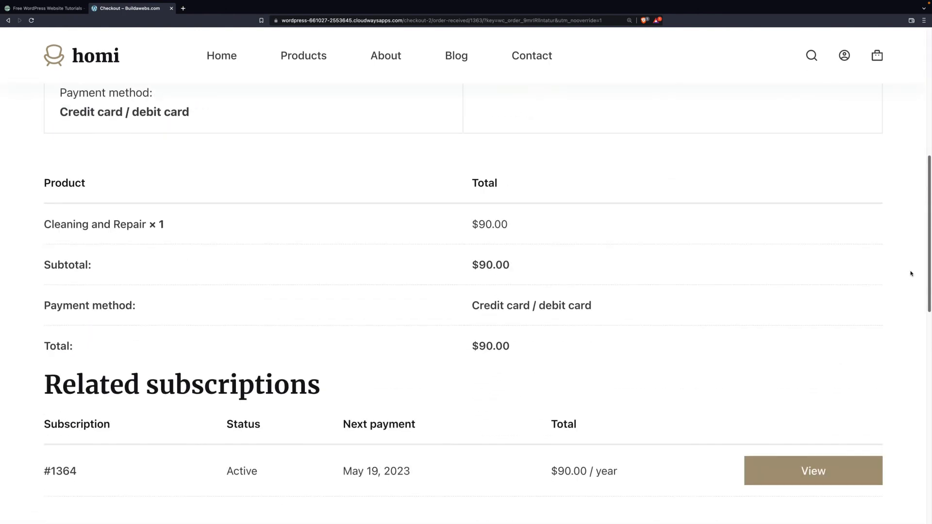
Review the order-received page, then bring the WordPress admin browser window to the front.
scroll(911, 273, down, 3)
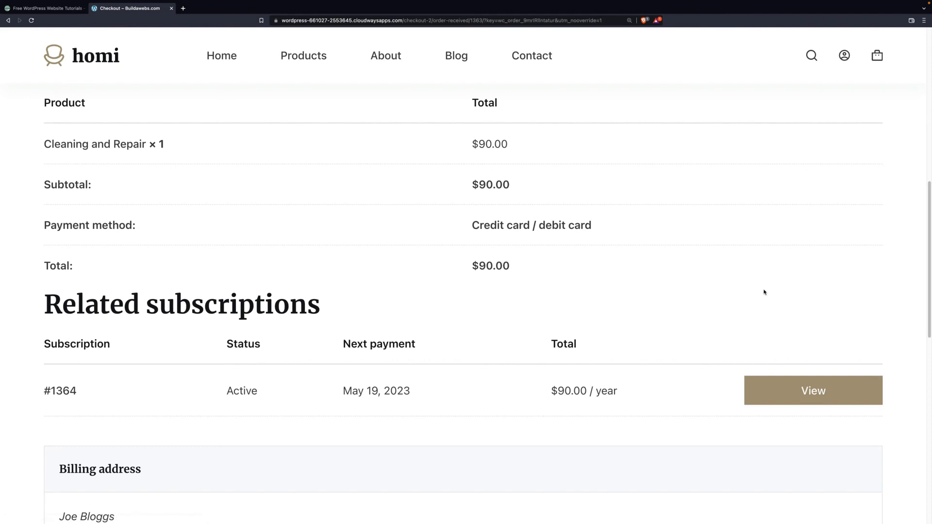
scroll(923, 292, down, 4)
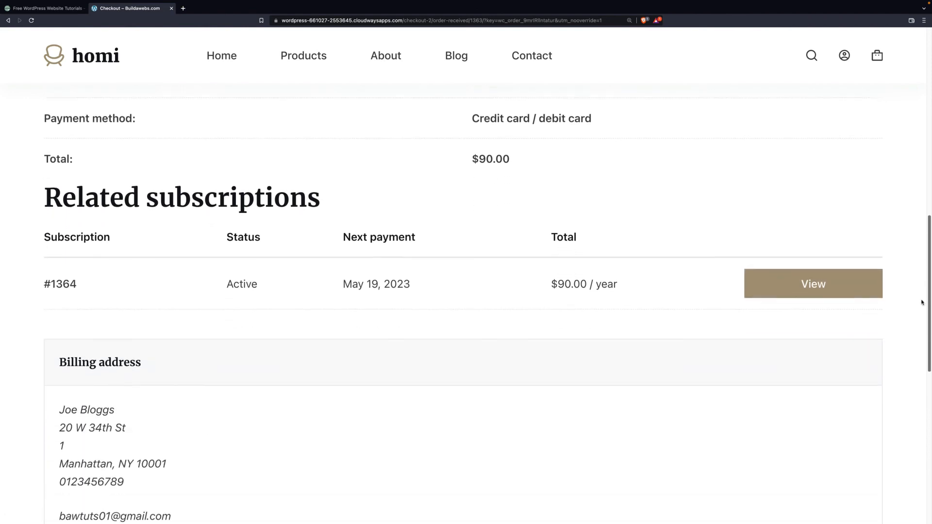
scroll(912, 342, down, 2)
scroll(912, 344, up, 15)
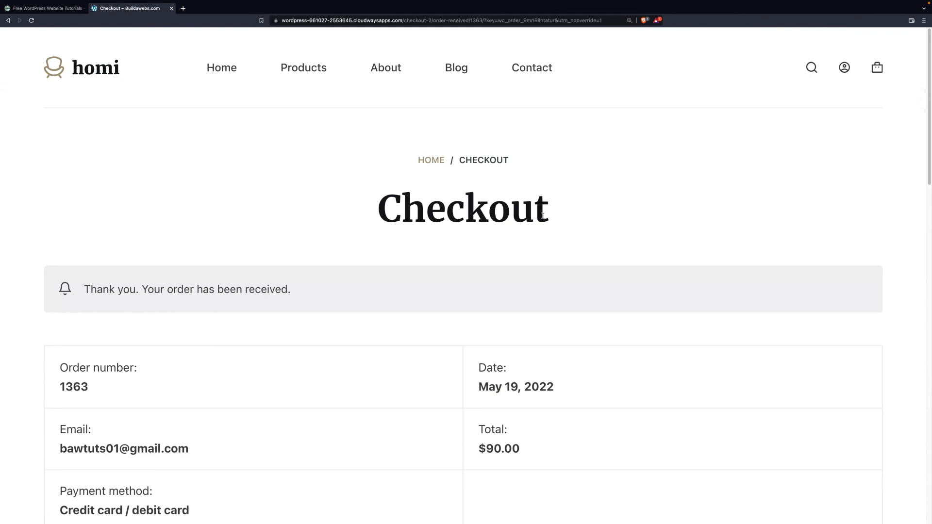
mouse_move(354, 522)
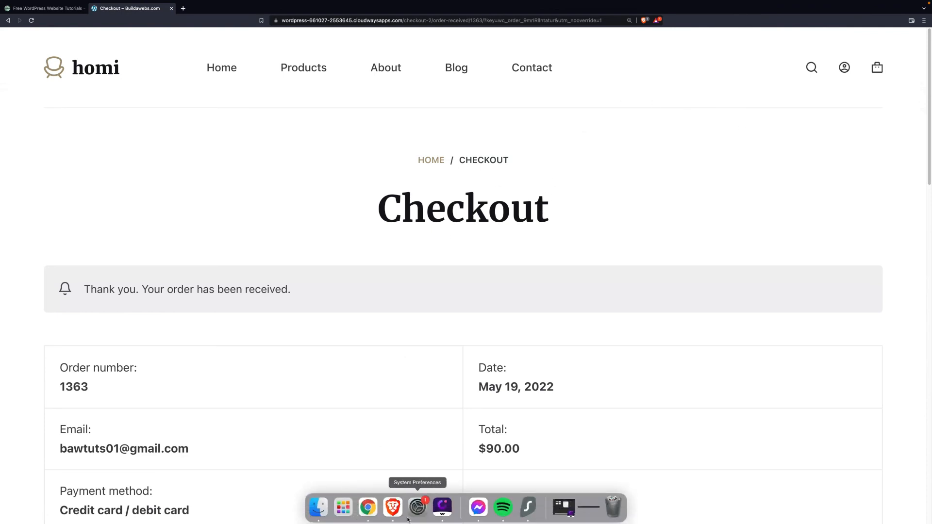
click(367, 508)
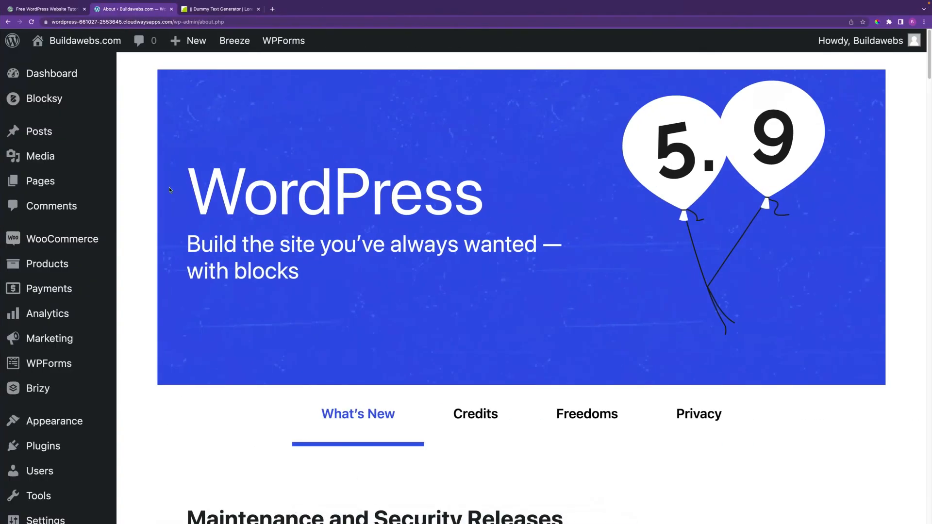
Set the newest order, #1363, to status Completed and update it.
mouse_move(64, 239)
click(155, 262)
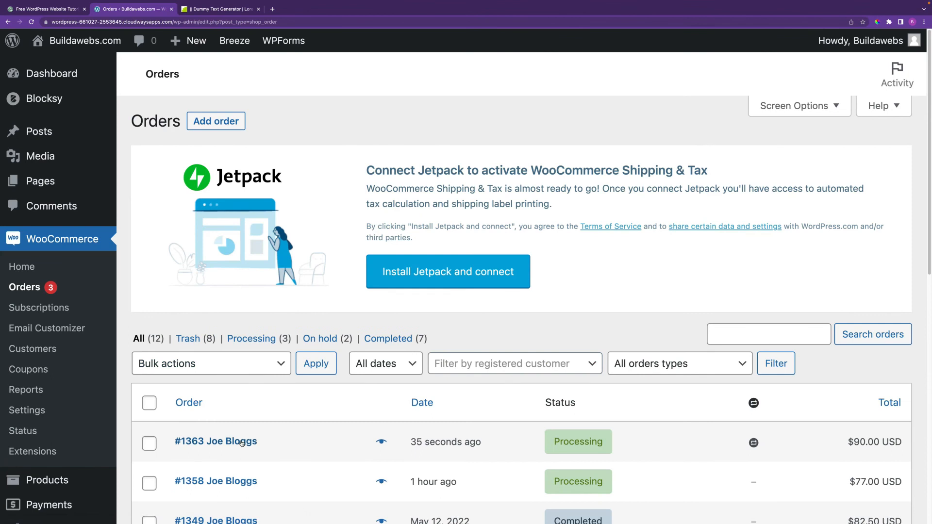
click(242, 443)
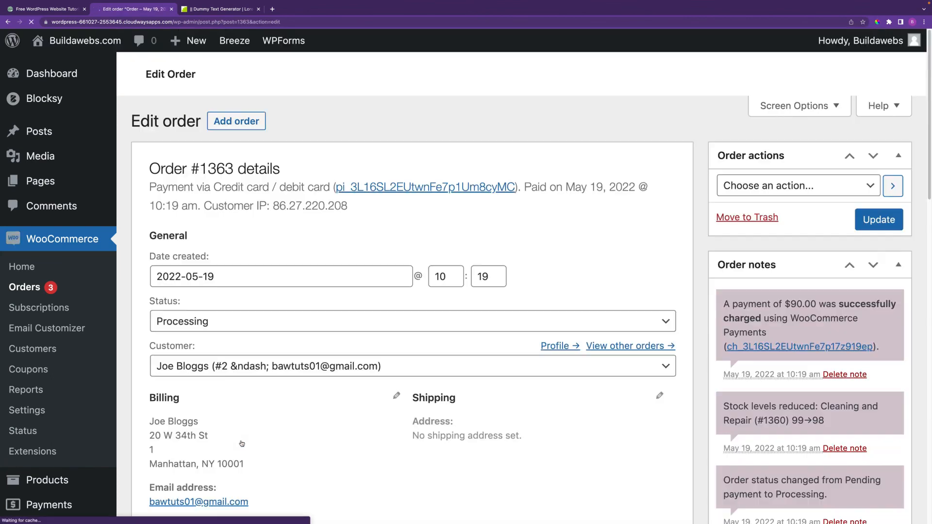
scroll(619, 272, down, 2)
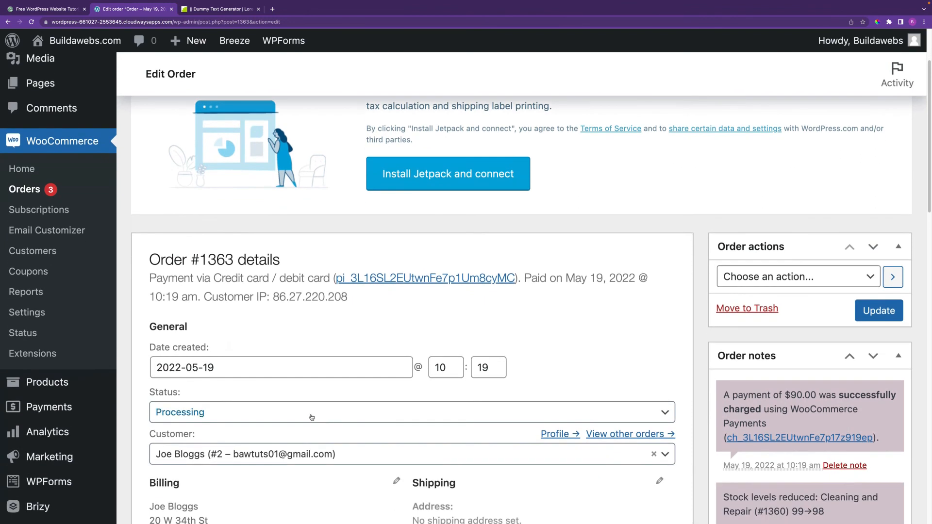
click(312, 418)
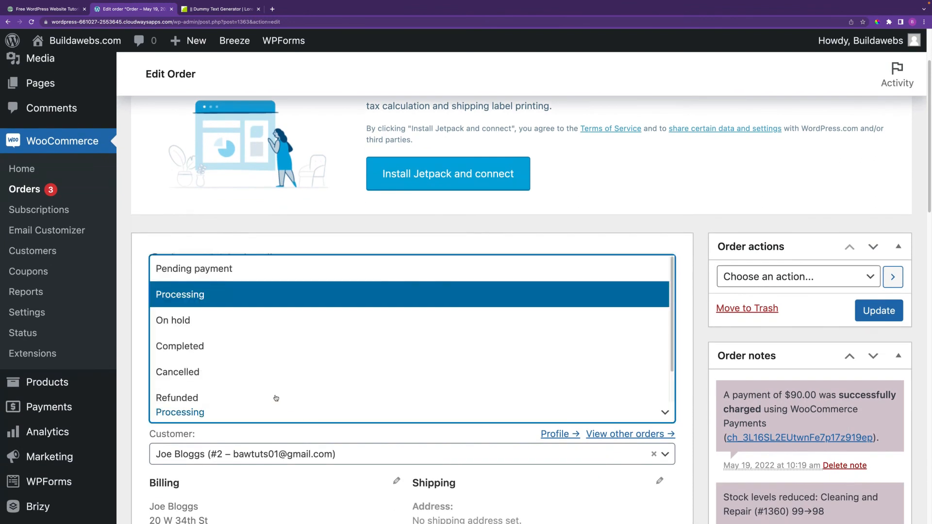
click(251, 357)
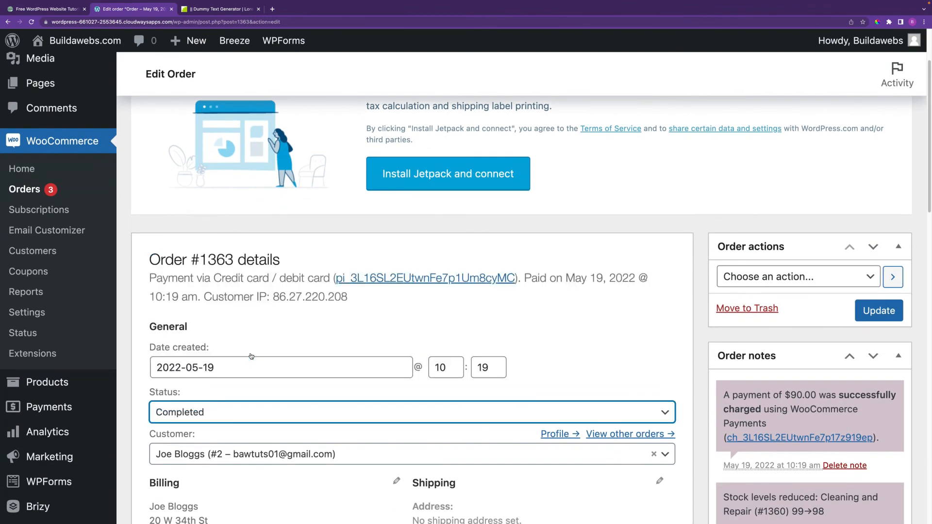
click(880, 312)
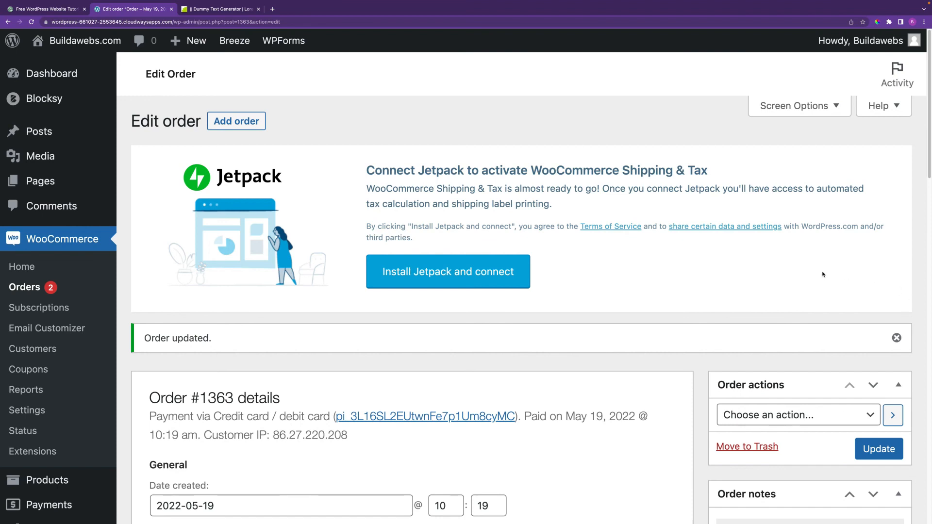
Untick 'Enable test mode' in WooCommerce Payments settings, save, then go to the Buildawebs homepage tab.
click(45, 411)
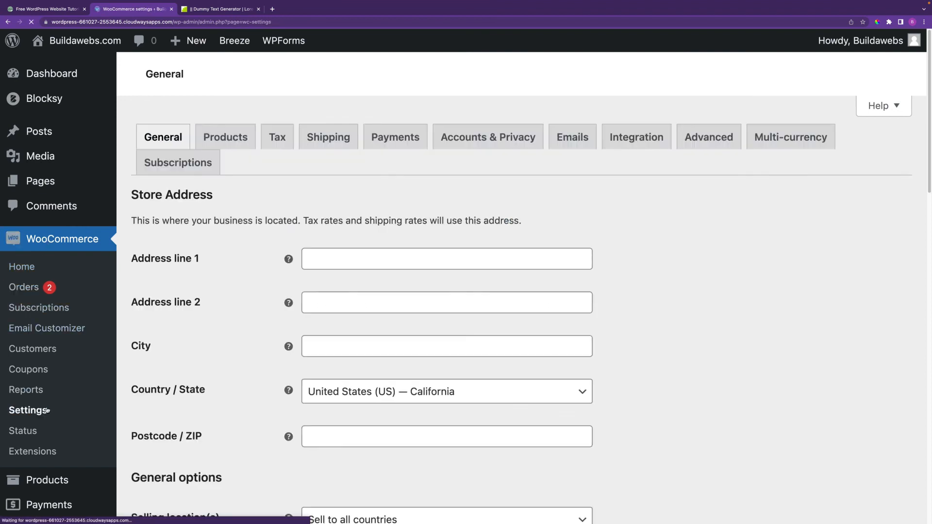
click(409, 139)
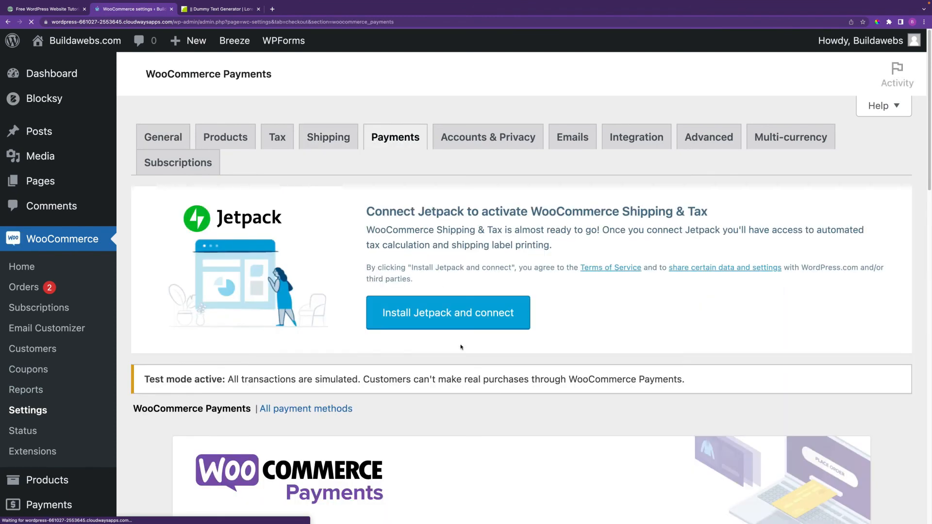
scroll(483, 366, down, 4)
scroll(526, 364, down, 8)
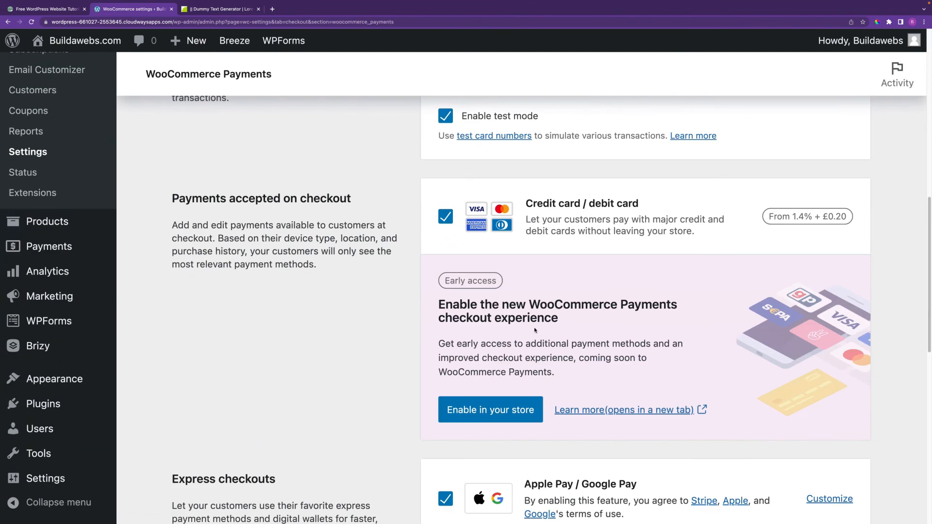
scroll(571, 374, down, 3)
scroll(577, 381, down, 3)
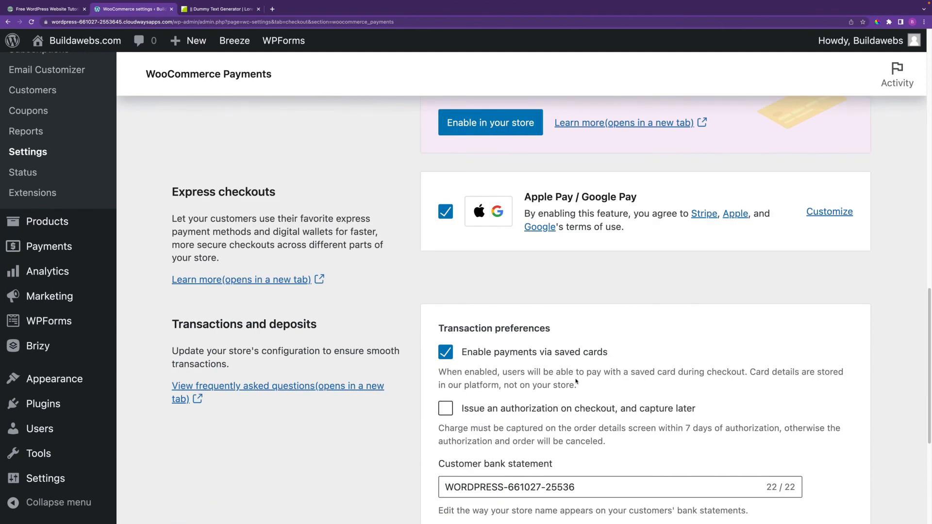
scroll(576, 439, up, 11)
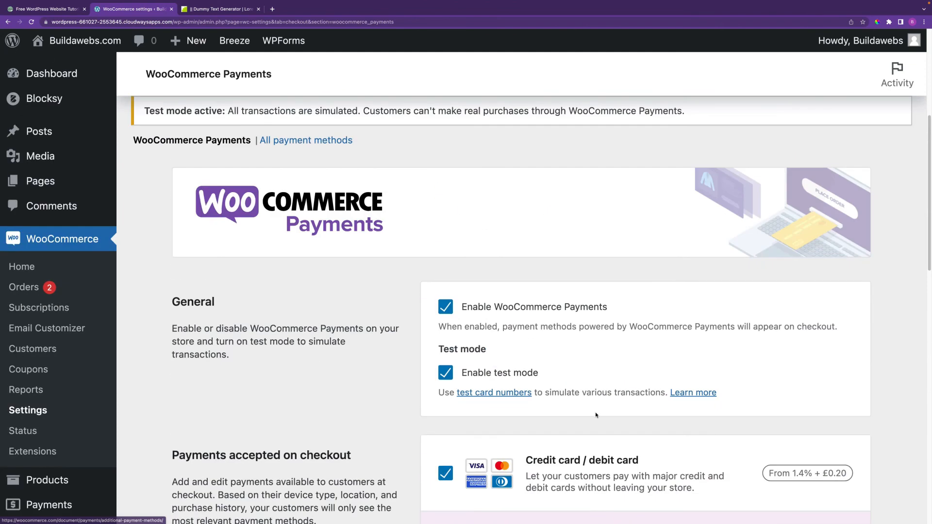
click(445, 373)
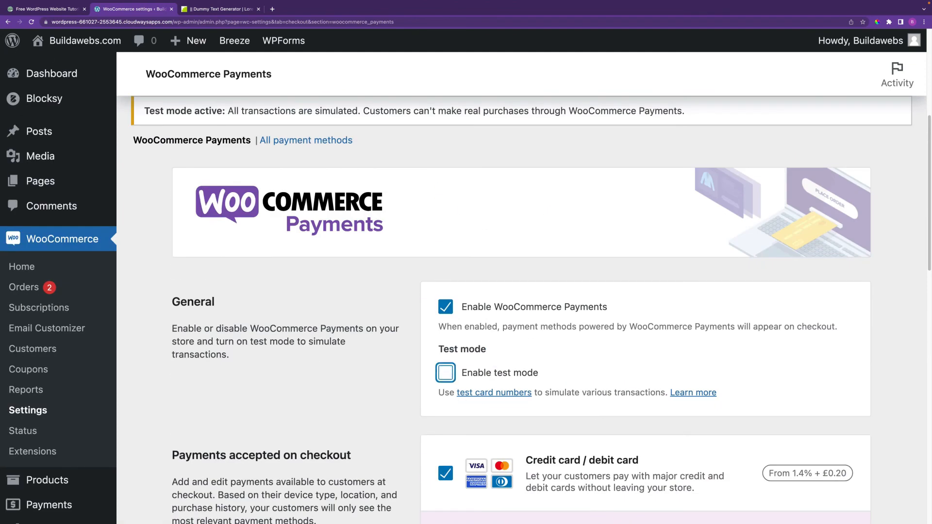
drag(930, 219, 930, 469)
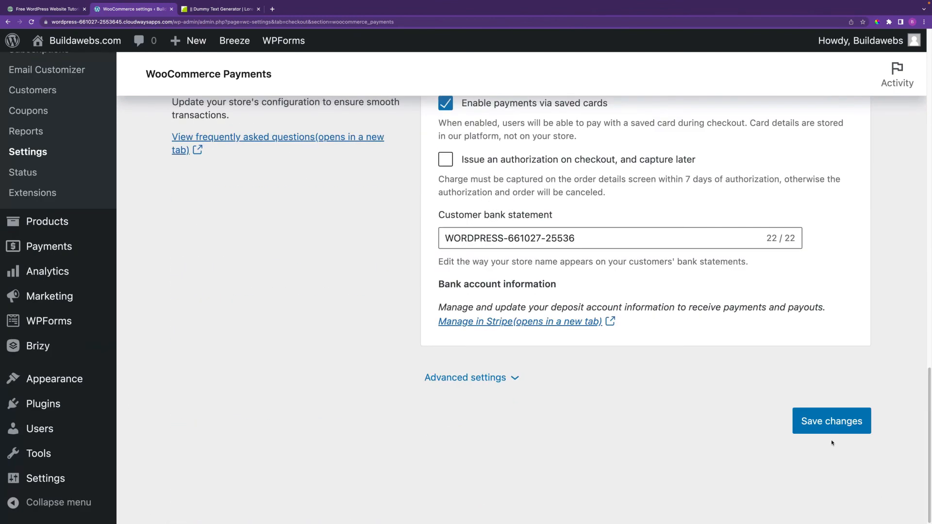
click(835, 423)
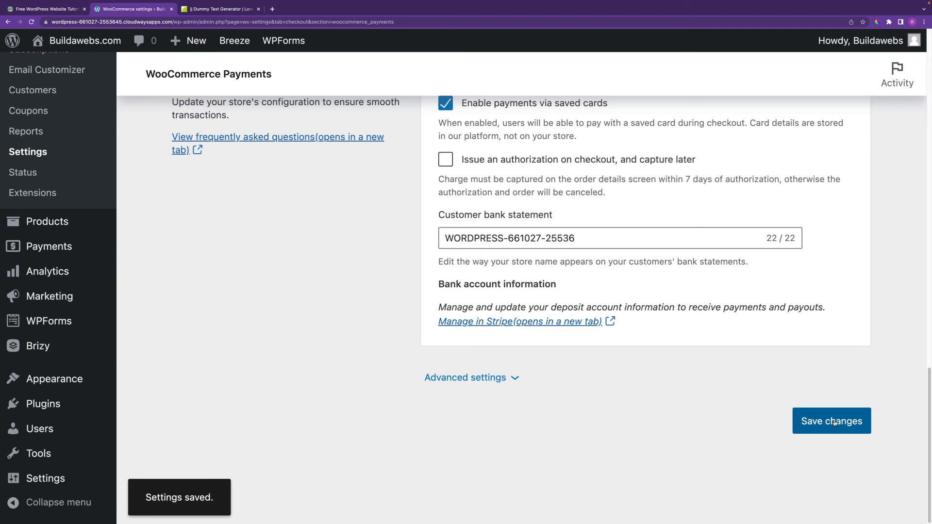
click(55, 11)
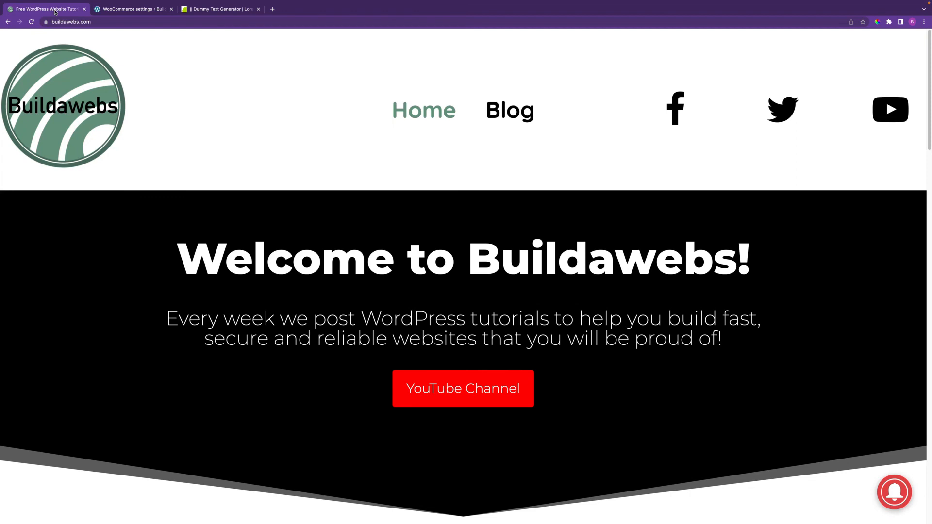